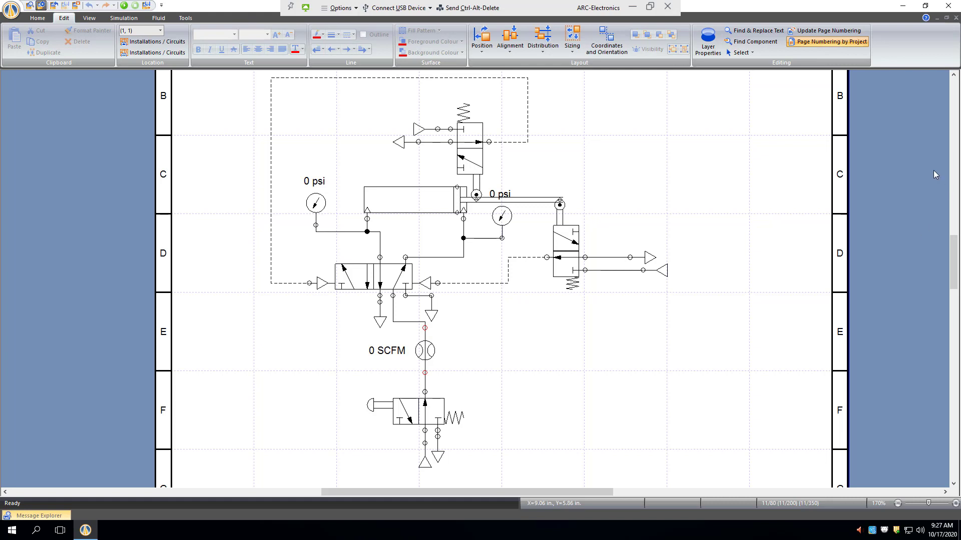
- Delete the roller-operated valve above the cylinder together with its pilot line, port lines, pressure source and exhaust
left_click(465, 151)
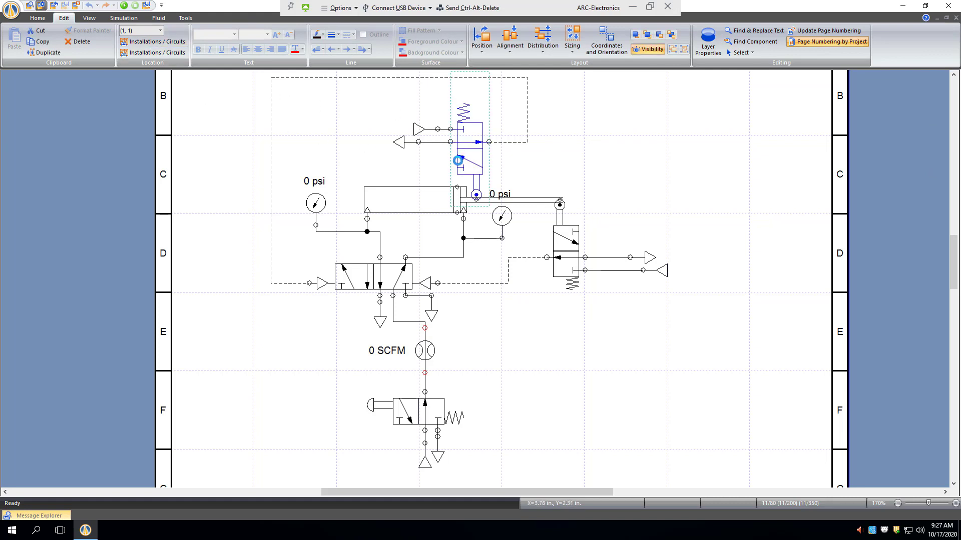
key("Delete")
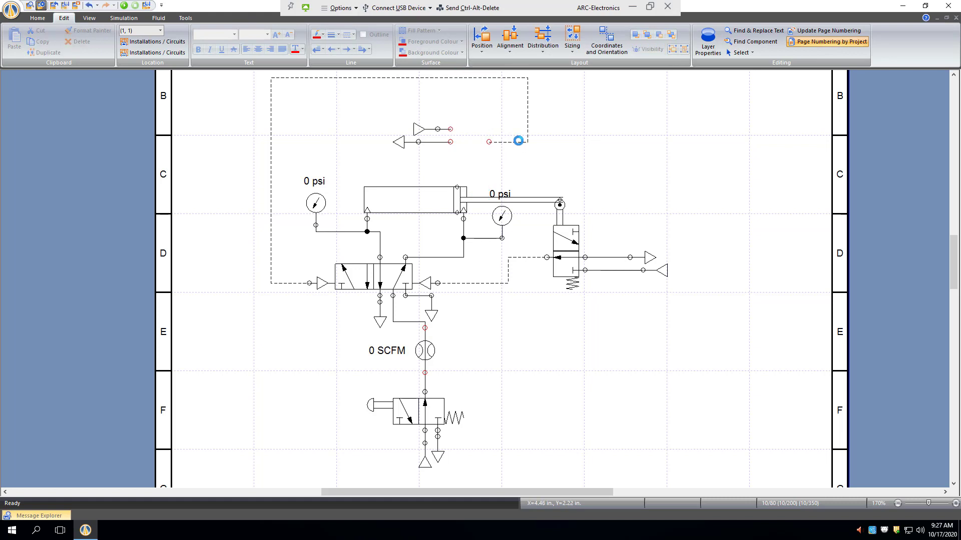
left_click(518, 142)
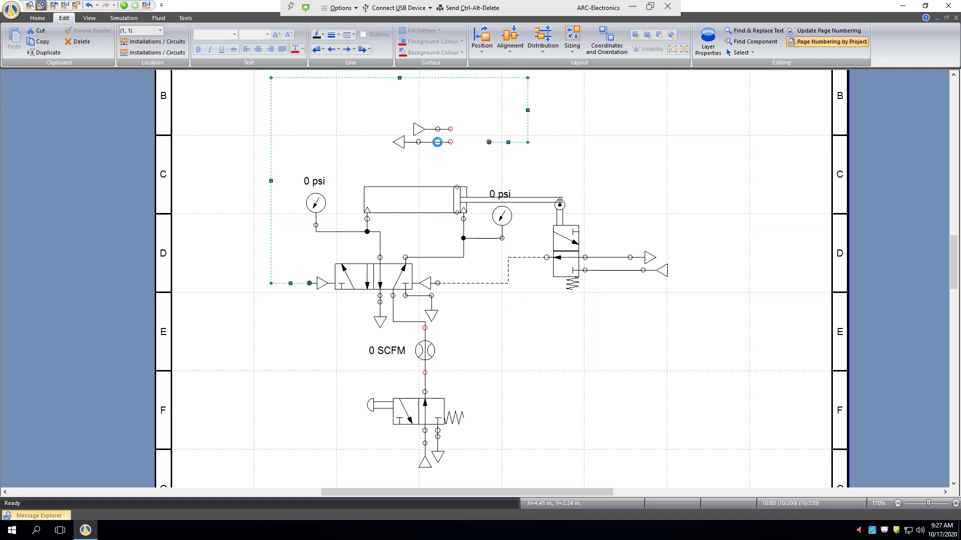
key("Delete")
left_click(429, 142)
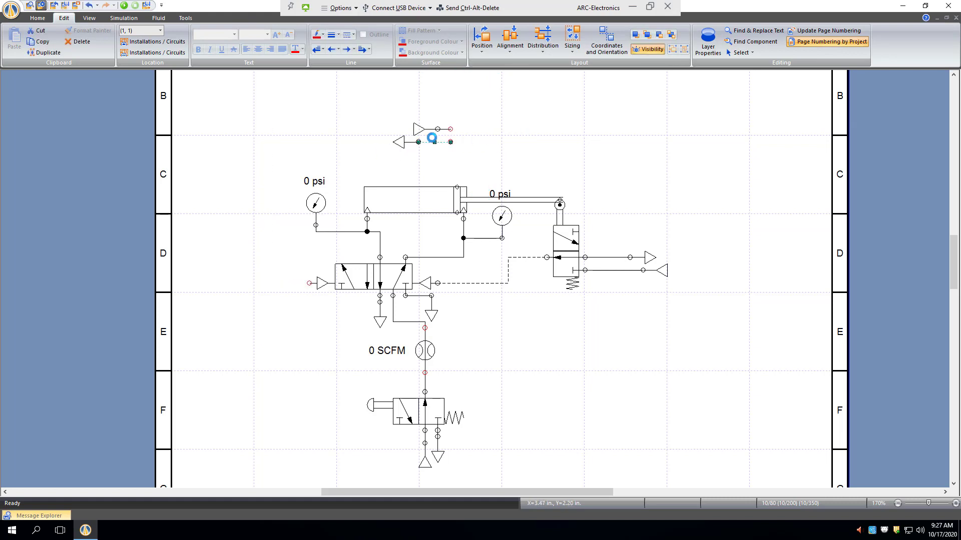
key("Delete")
left_click(413, 136)
key("Delete")
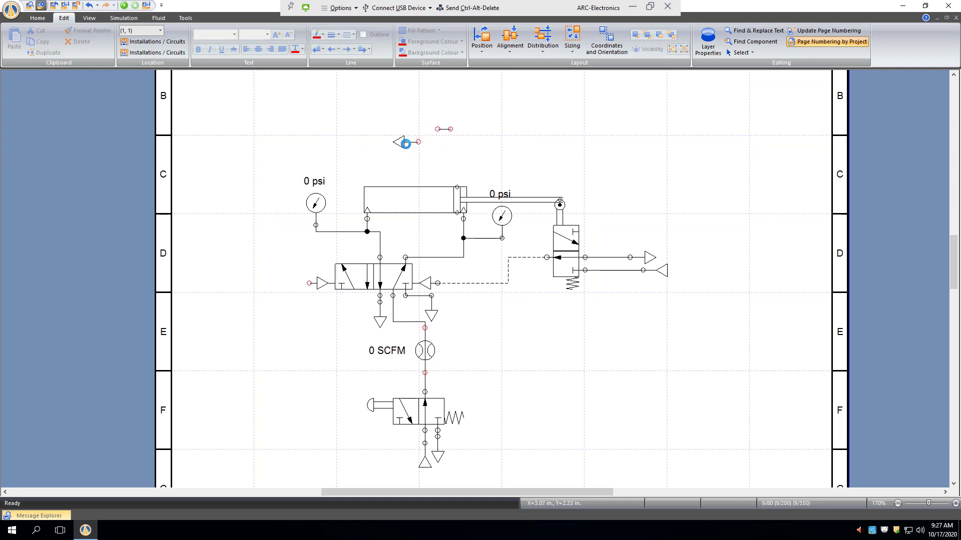
left_click(400, 142)
key("Delete")
- Delete the roller-operated valve at the rod end together with its port lines, pressure source, exhaust and pilot line
left_click(586, 278)
key("Delete")
left_click(618, 270)
key("Delete")
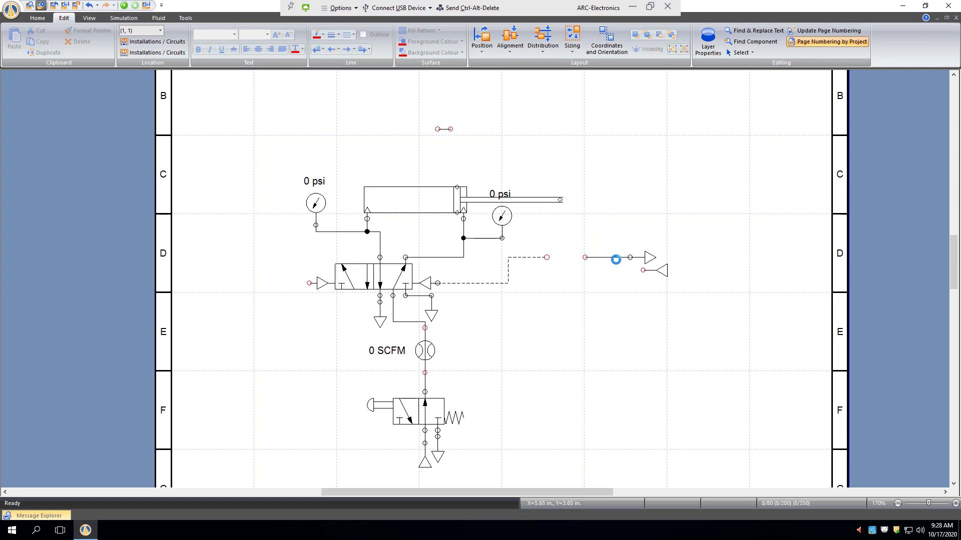
left_click(615, 257)
key("Delete")
left_click(650, 257)
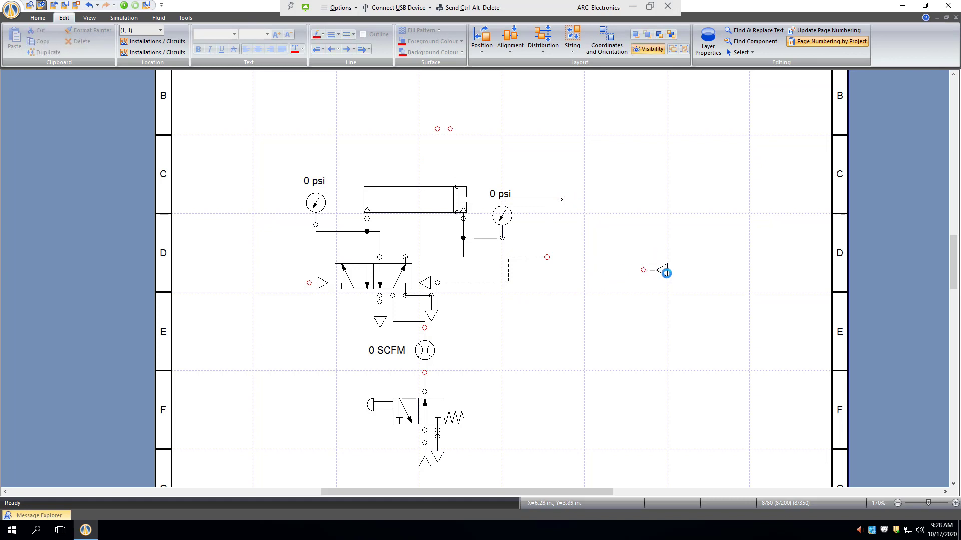
key("Delete")
left_click(663, 271)
key("Delete")
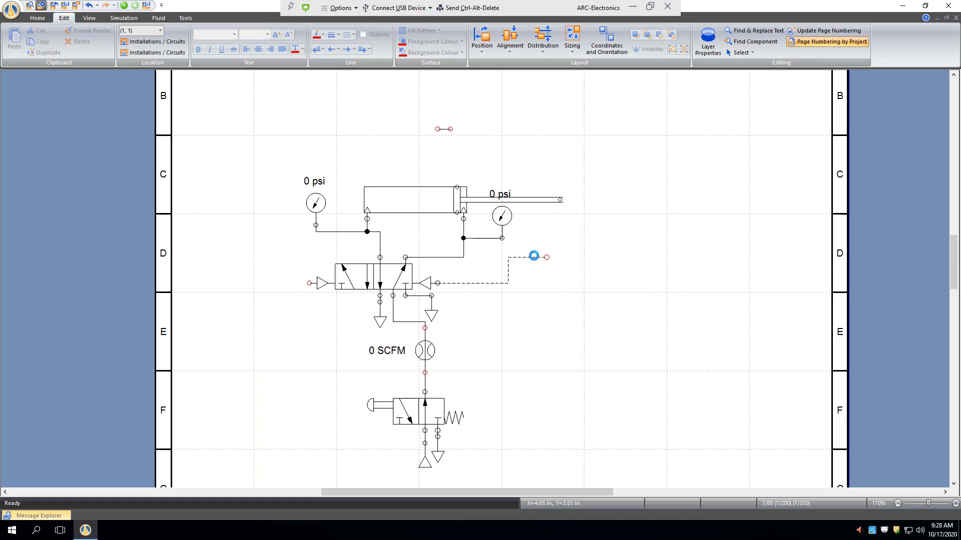
left_click(535, 258)
key("Delete")
- Delete both pressure gauges with their connecting lines, the stray line segment above the cylinder, and the flow meter in the supply line
left_click(313, 202)
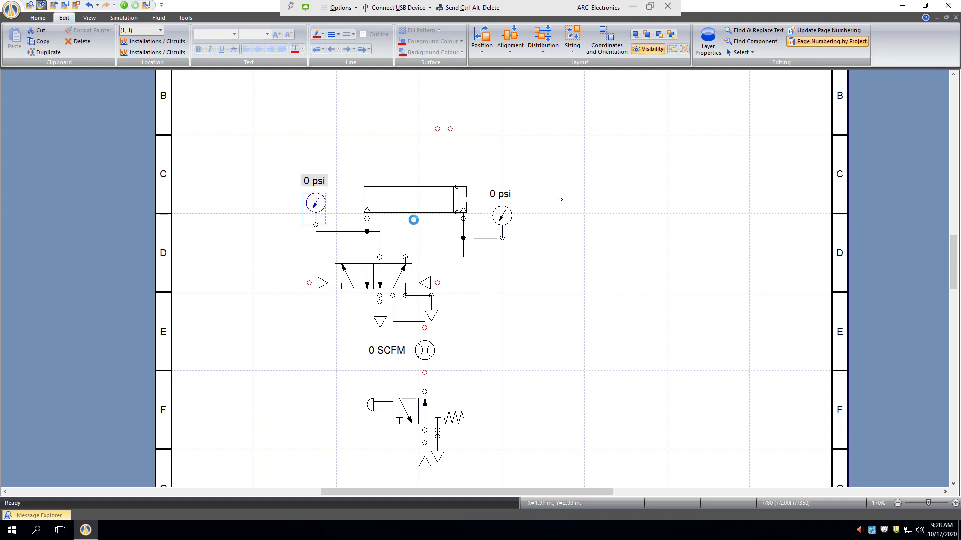
key("Delete")
left_click(512, 233)
key("Delete")
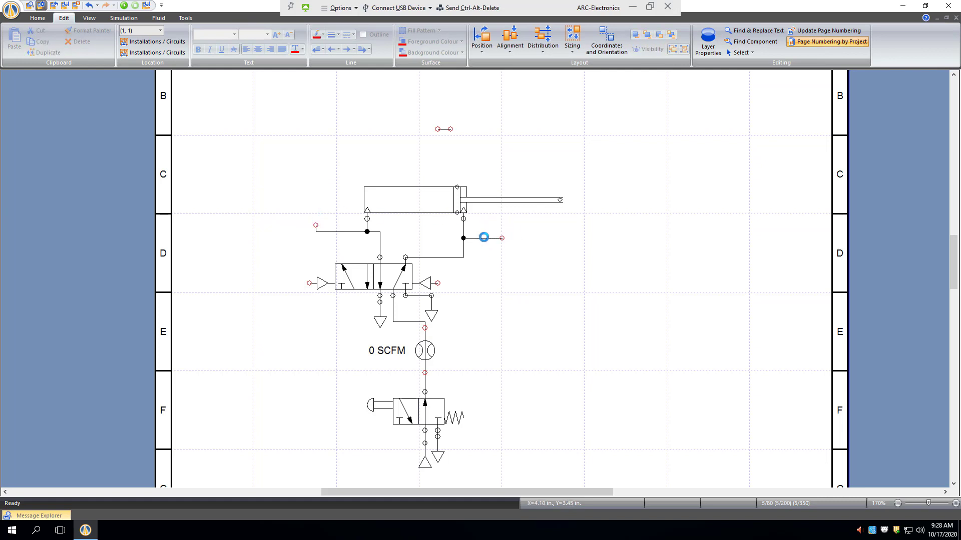
left_click(490, 237)
key("Delete")
key("Delete")
left_click(342, 231)
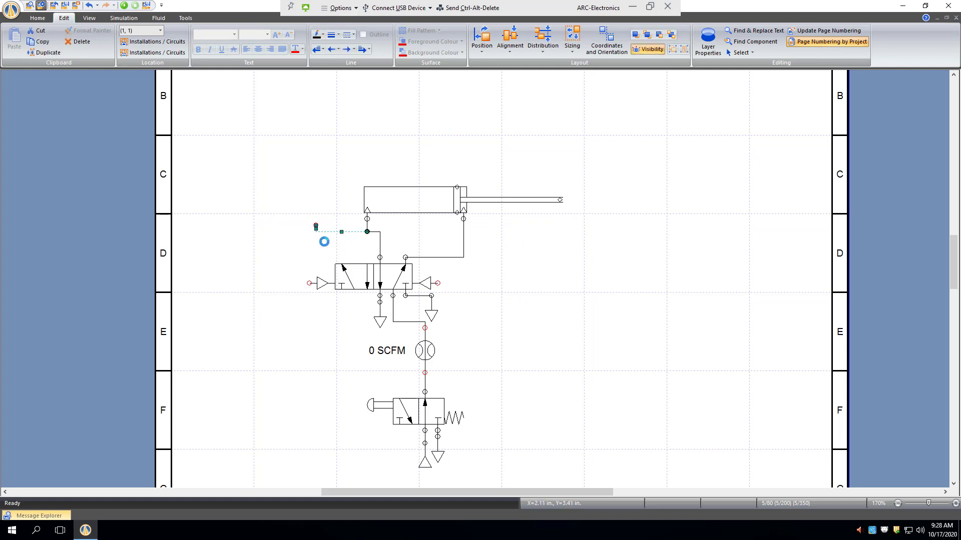
key("Delete")
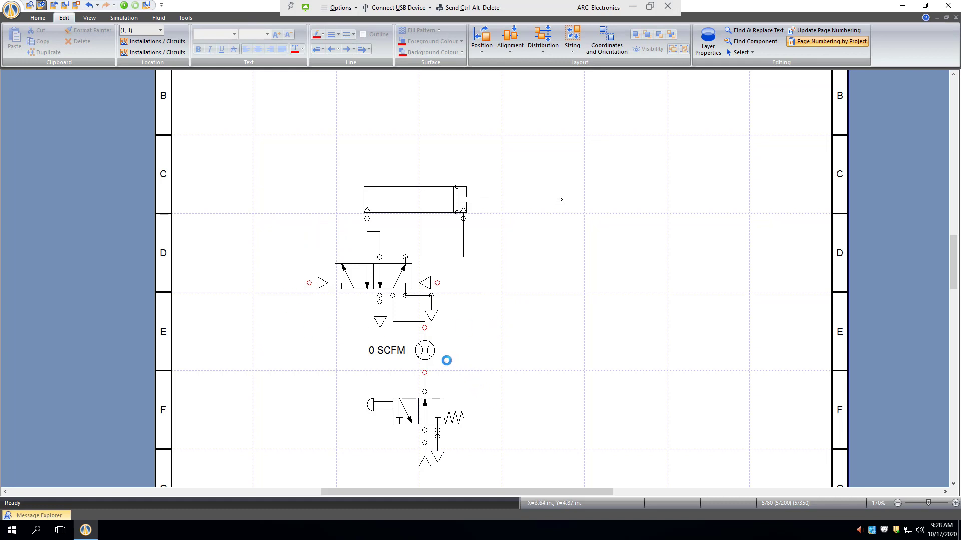
left_click(432, 352)
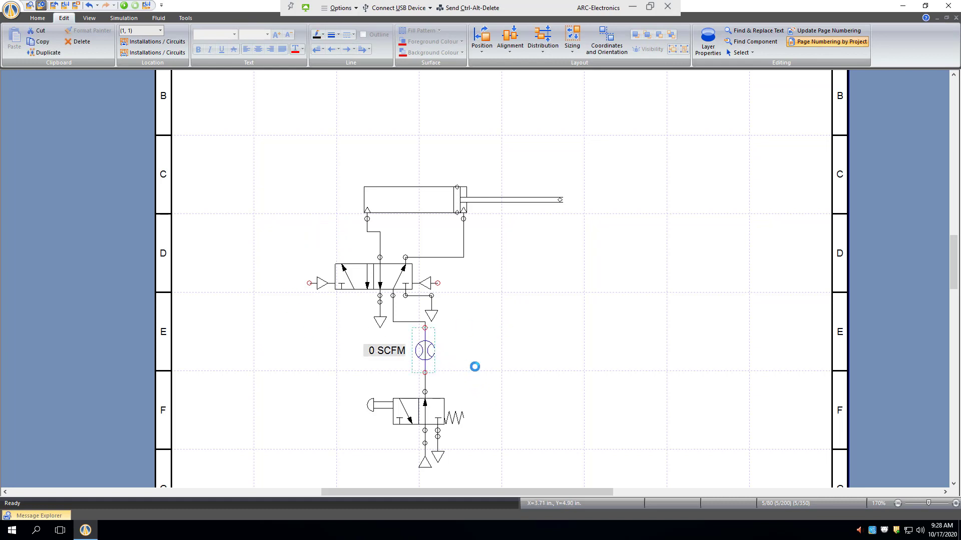
key("Delete")
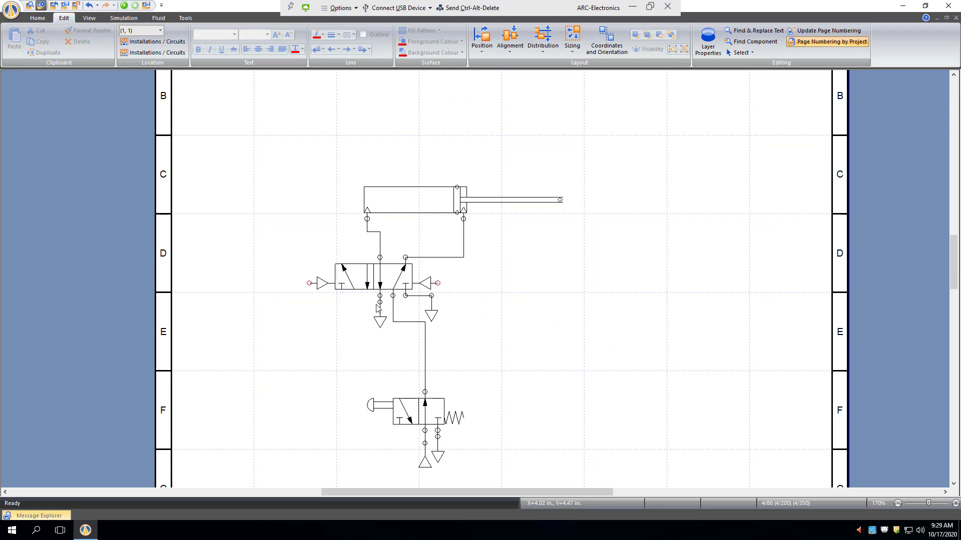
- Remove the pneumatic pilot actuators from both ends of the 5/2-way valve in its component builder
left_click(358, 280)
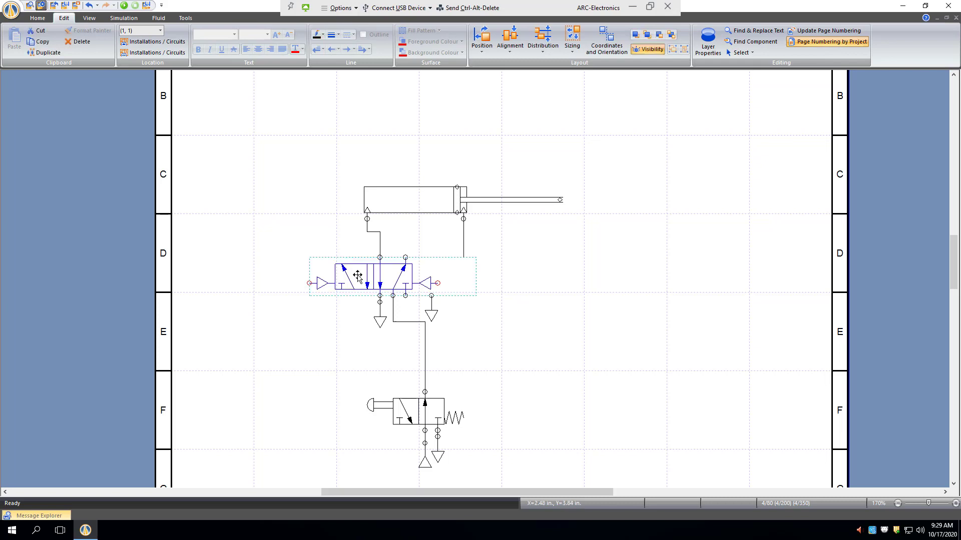
double_click(357, 276)
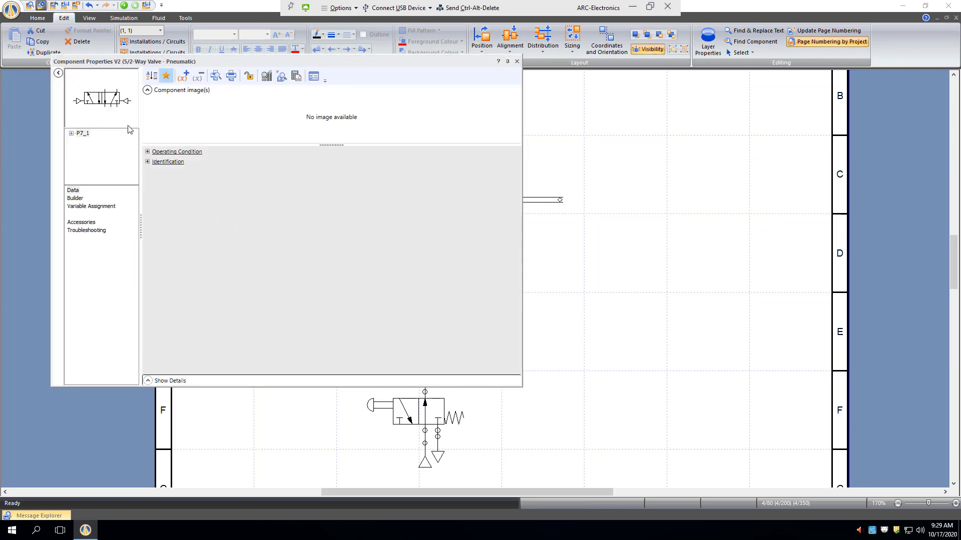
left_click(75, 198)
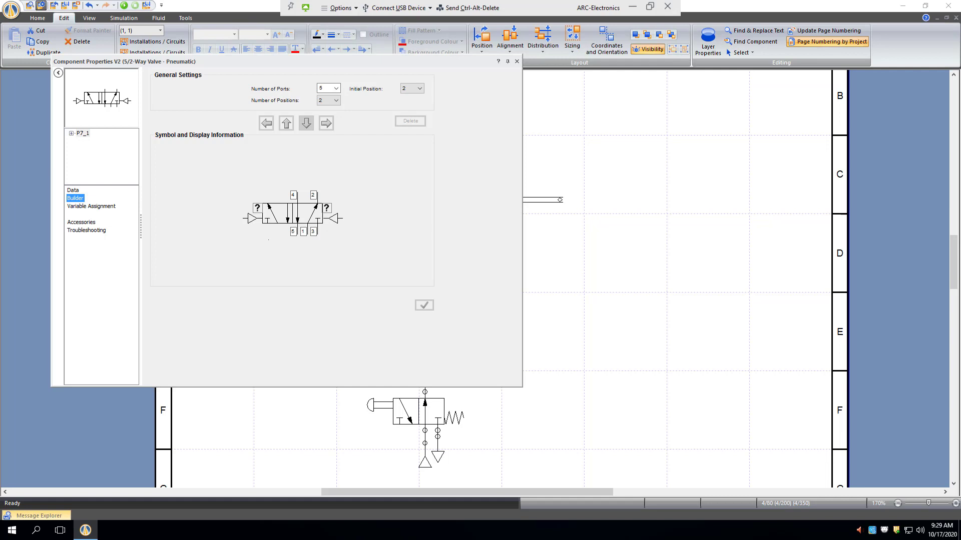
left_click(252, 219)
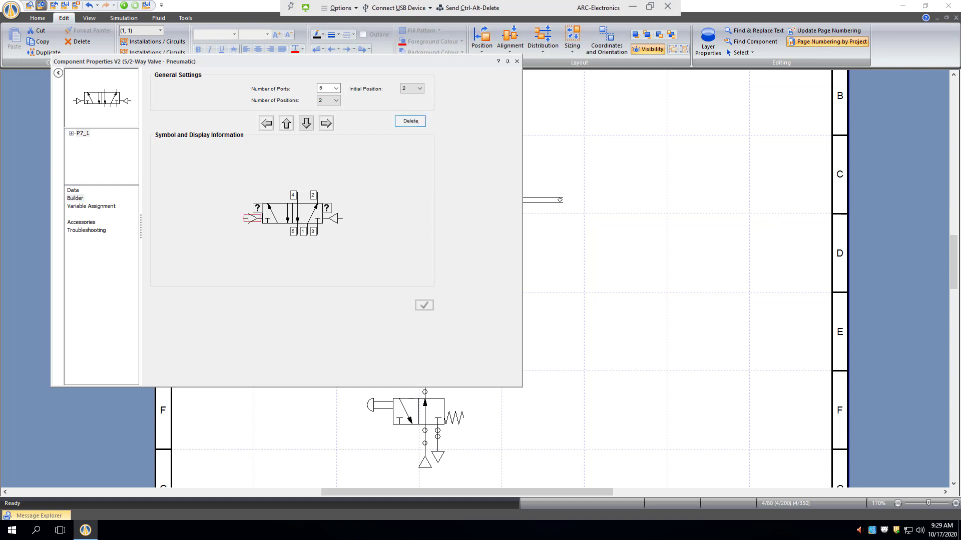
left_click(410, 121)
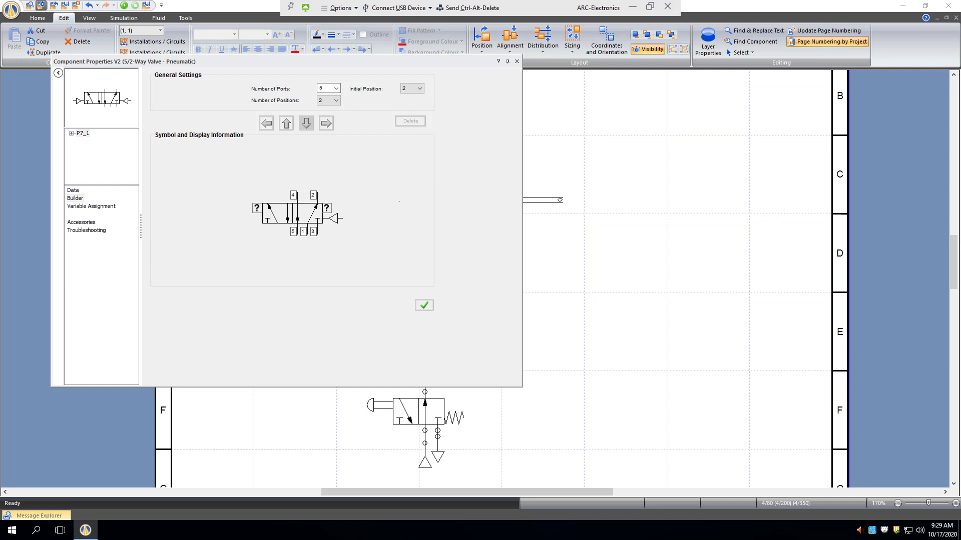
left_click(333, 218)
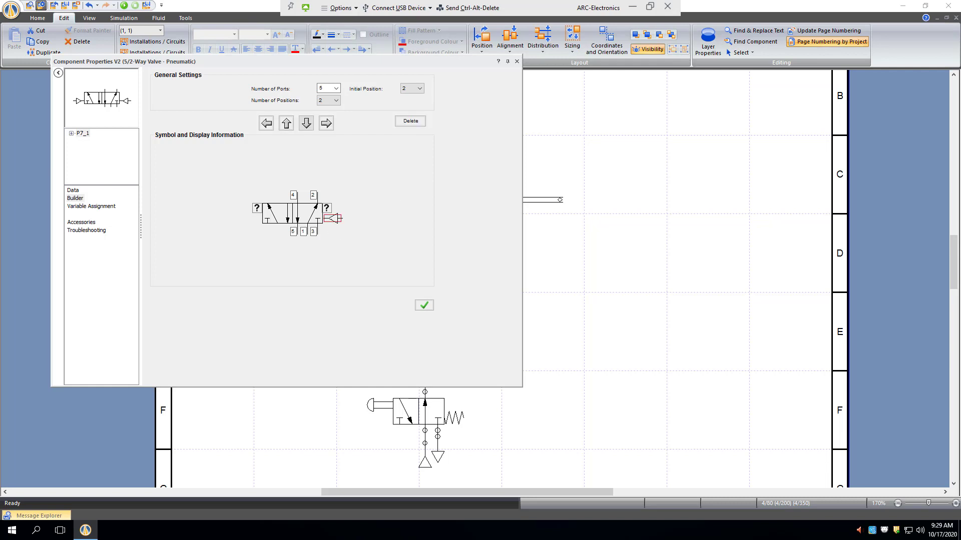
left_click(410, 121)
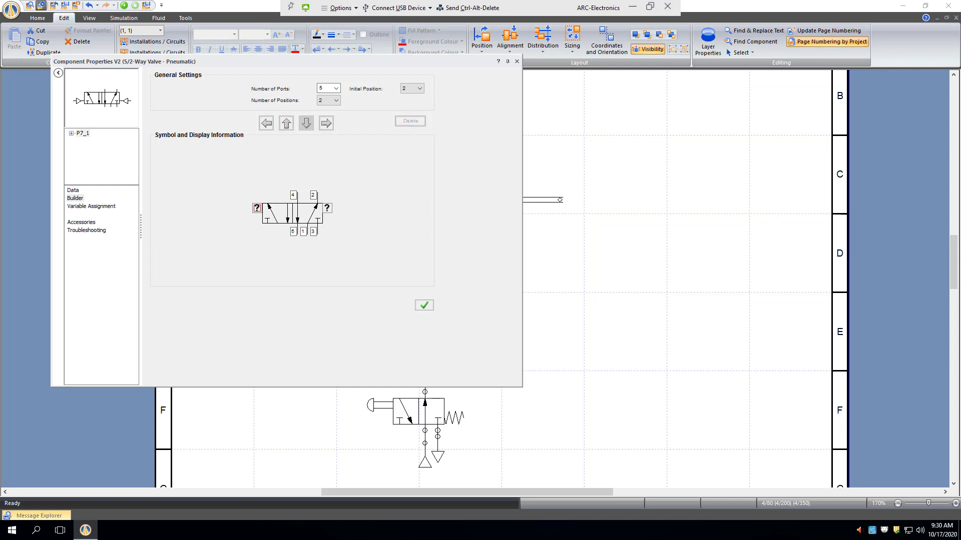
- Add a Solenoid, DC/AC actuator to each end of the 5/2-way valve and apply the new configuration
double_click(256, 209)
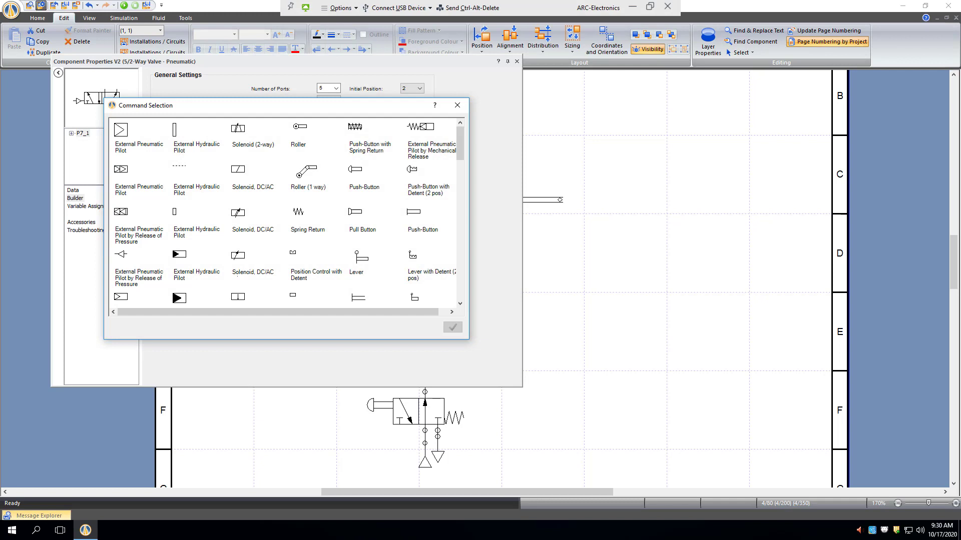
left_click(237, 170)
left_click(453, 327)
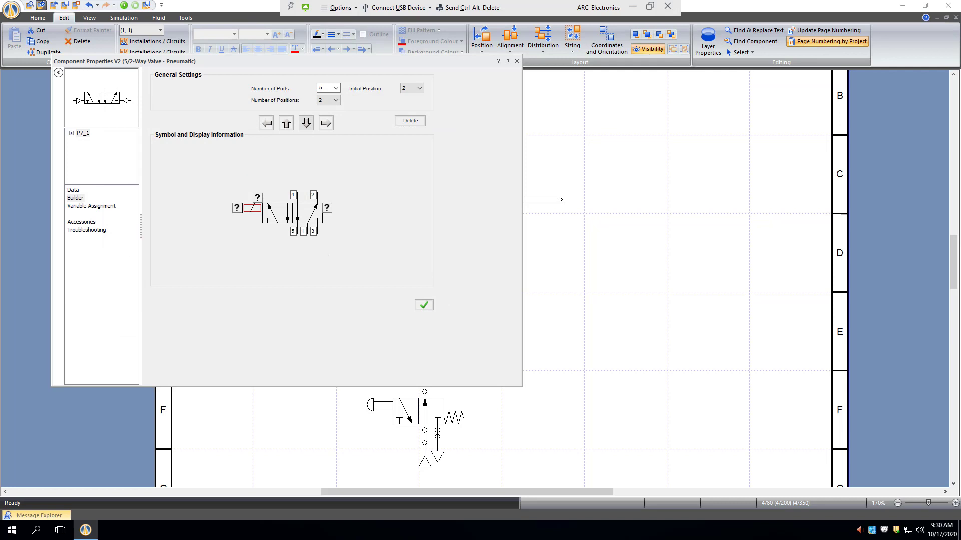
left_click(306, 123)
double_click(327, 208)
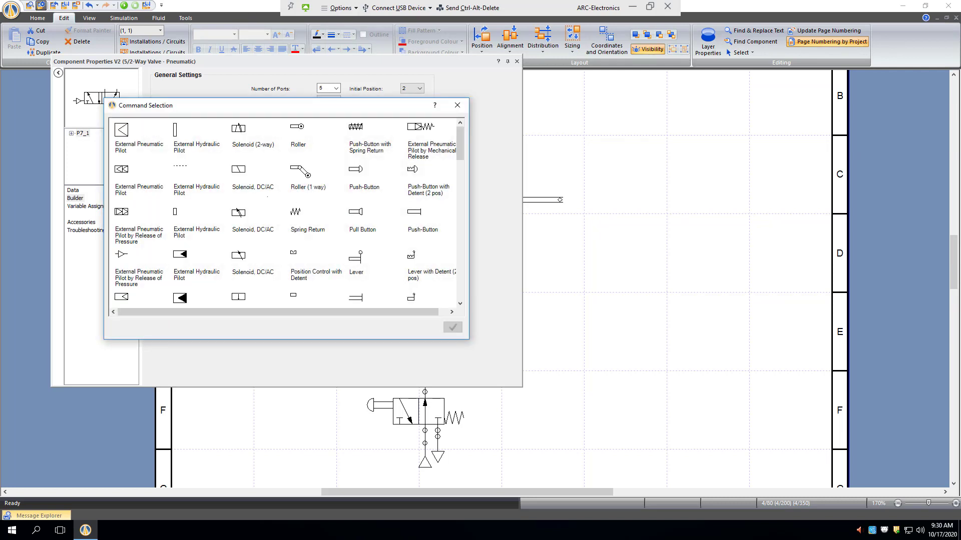
left_click(239, 169)
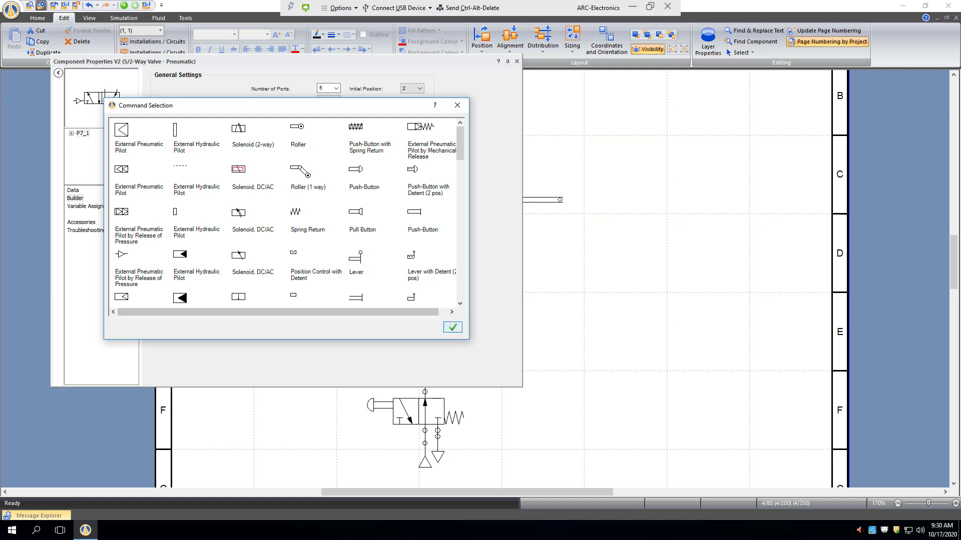
left_click(452, 327)
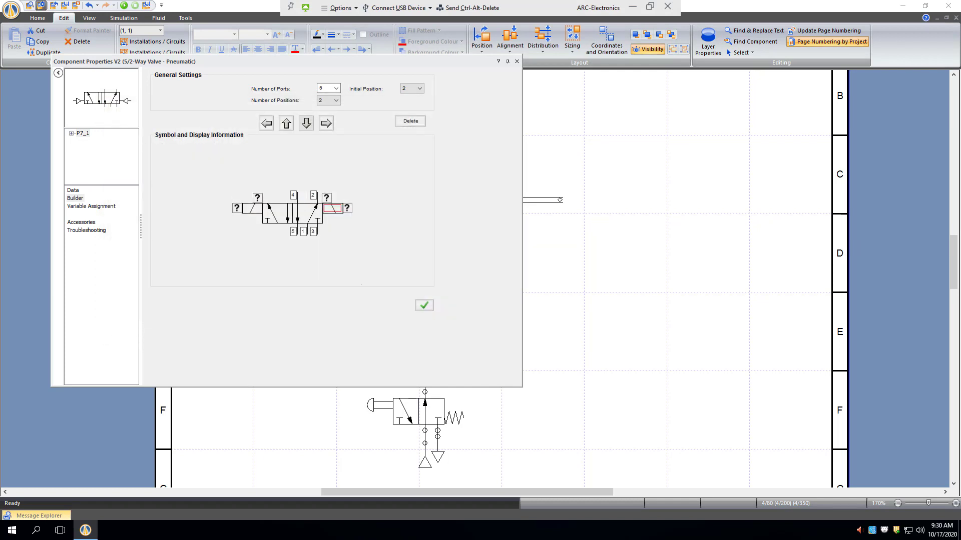
left_click(344, 251)
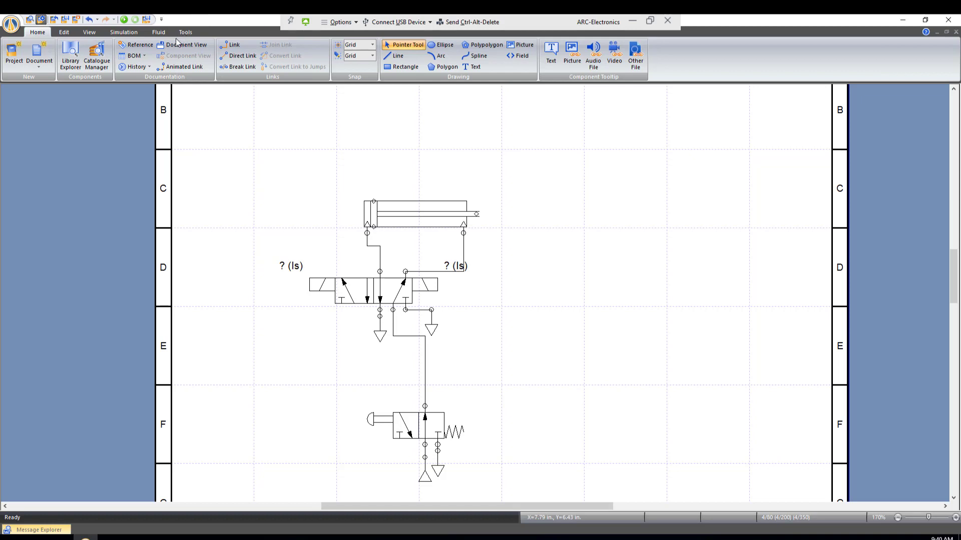
- Place a bidirectional sensor reference from the pneumatic Sensors > Others library above the cylinder's retracted piston position
left_click(74, 58)
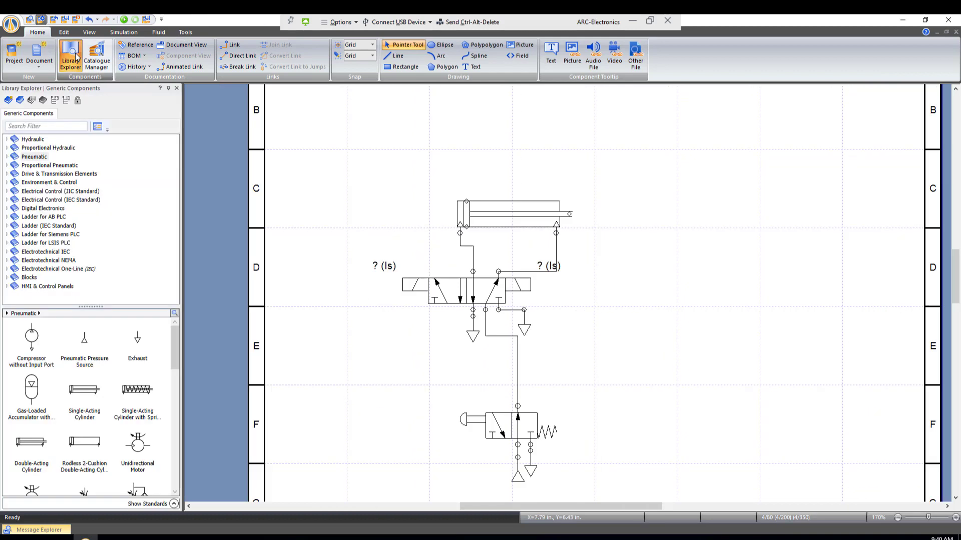
left_click(7, 157)
scroll(104, 213, "down", 1)
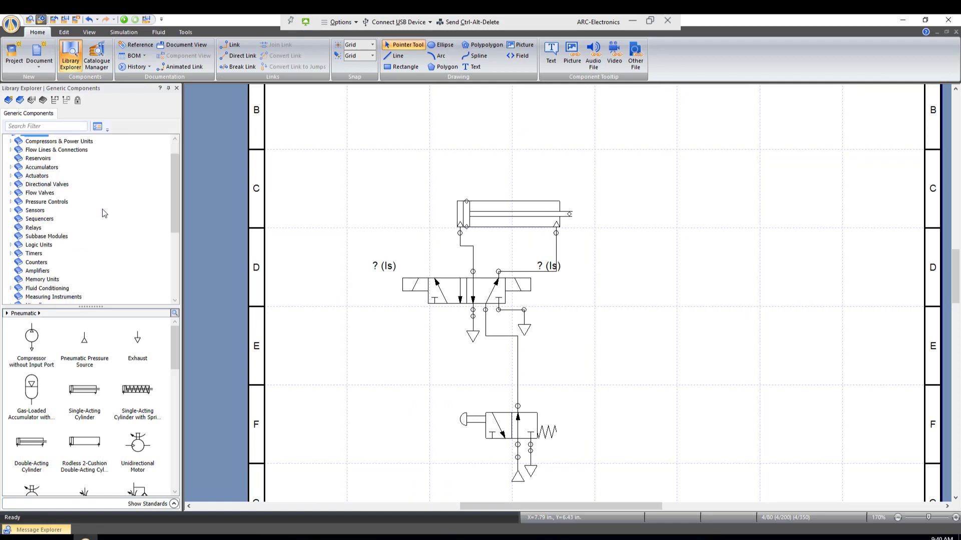
left_click(11, 210)
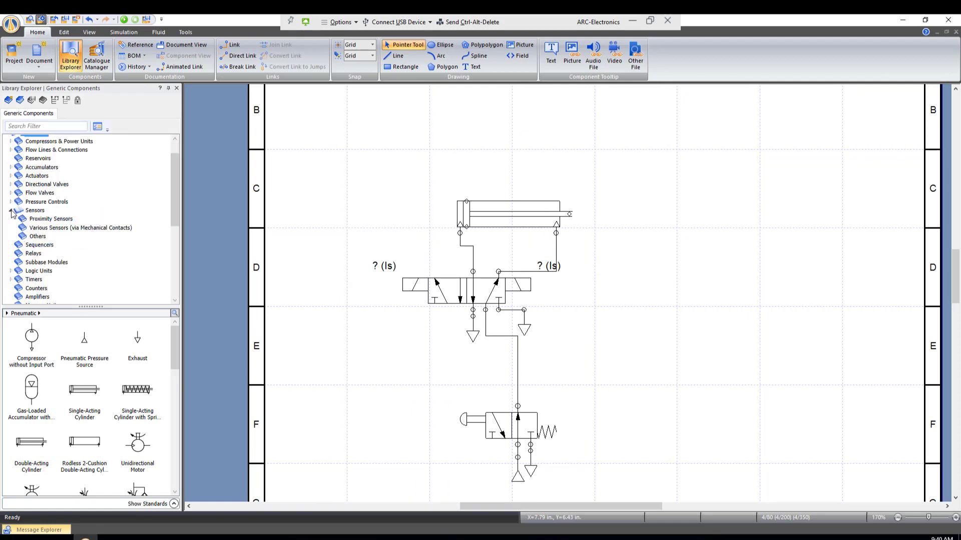
left_click(35, 237)
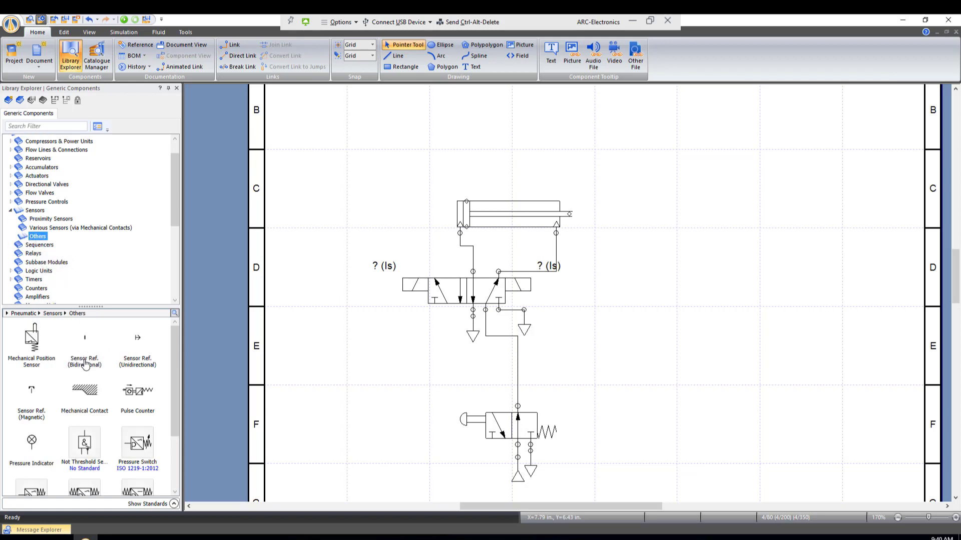
left_click_drag(100, 337, 470, 187)
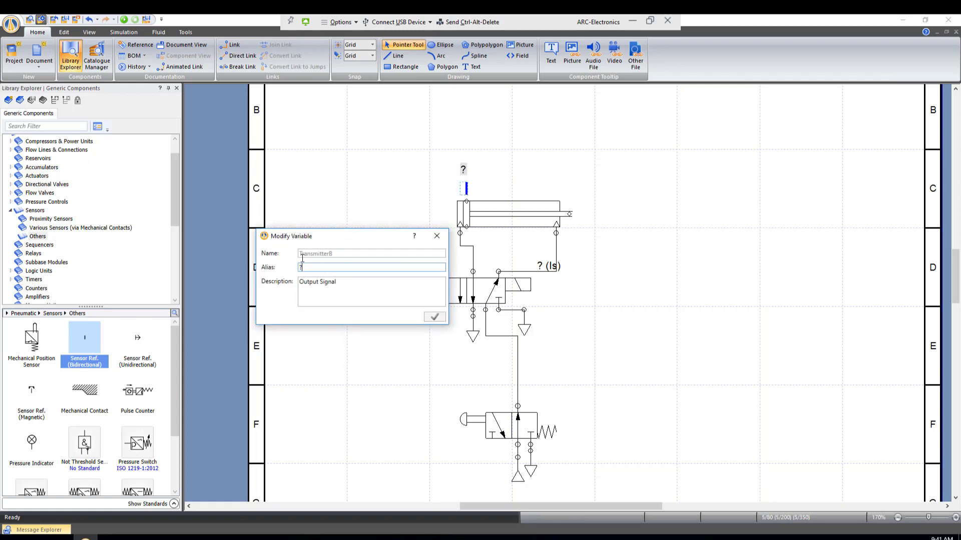
- Set the alias of the new sensor reference to A0
key("BackSpace")
left_click(434, 317)
left_click(595, 325)
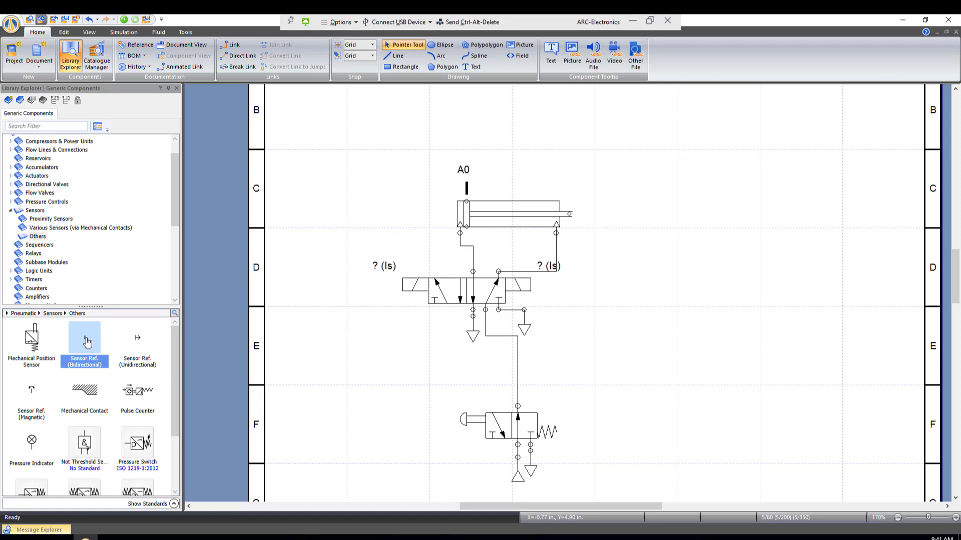
- Set the double-acting cylinder's Extension to 100 % in its component data
double_click(495, 220)
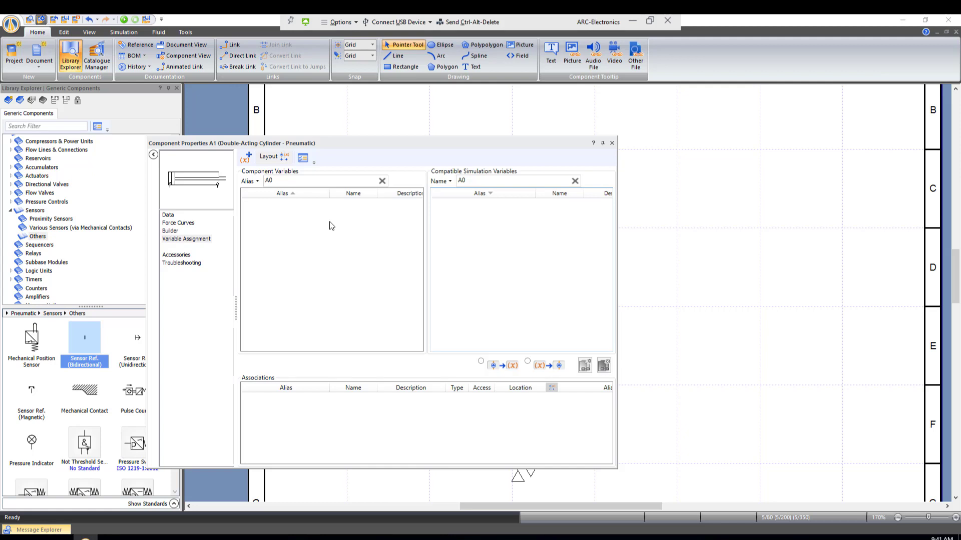
left_click(168, 215)
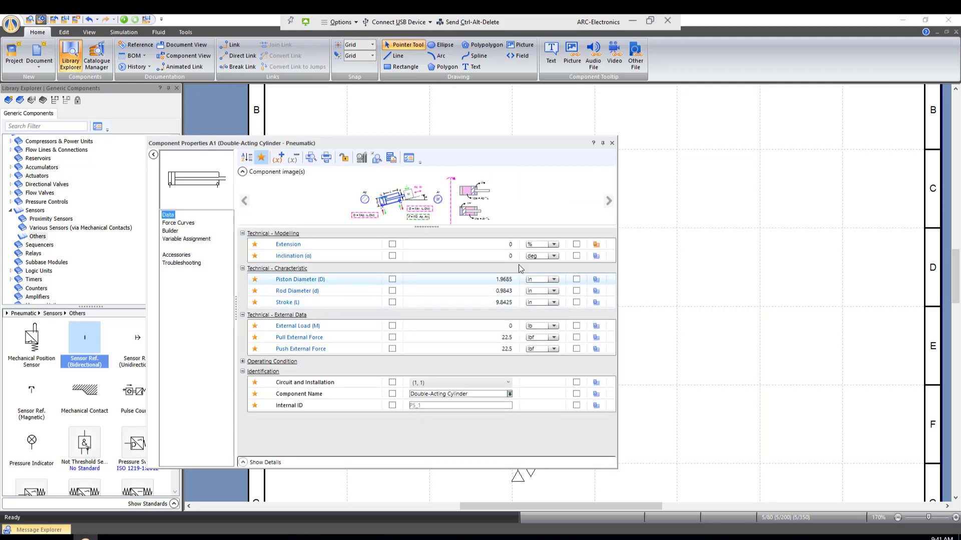
left_click(511, 245)
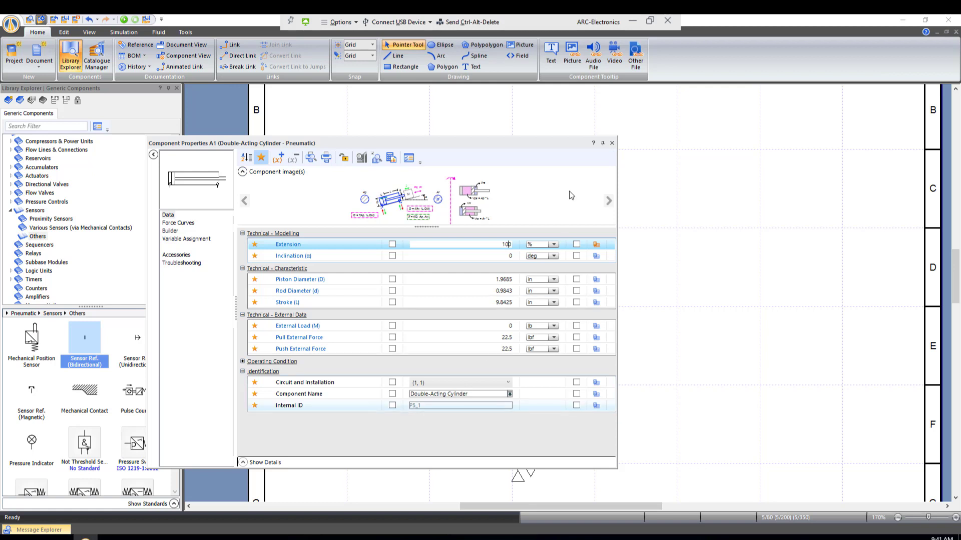
left_click(612, 143)
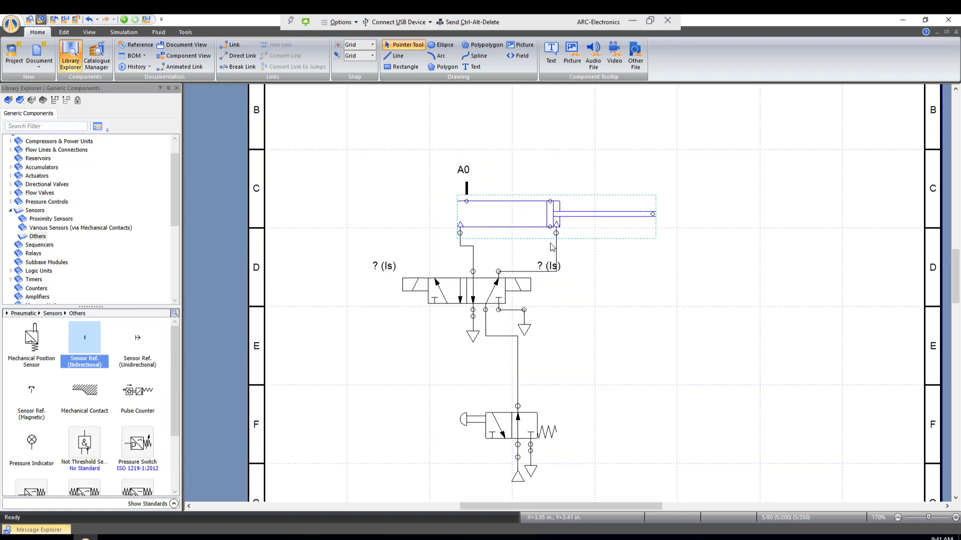
- Place a second bidirectional sensor reference above the cylinder's extended piston position and give it the alias A1
left_click_drag(121, 337, 555, 184)
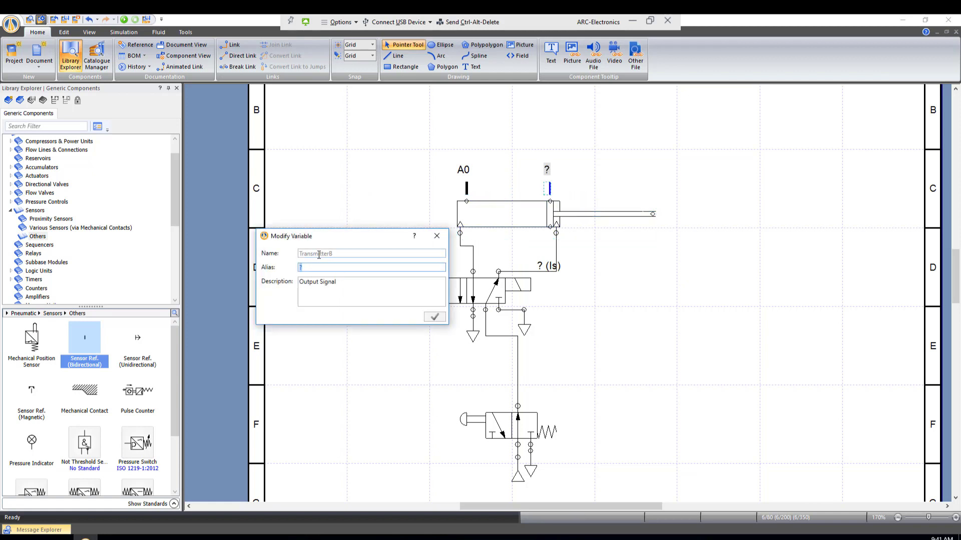
type("A1")
left_click(433, 318)
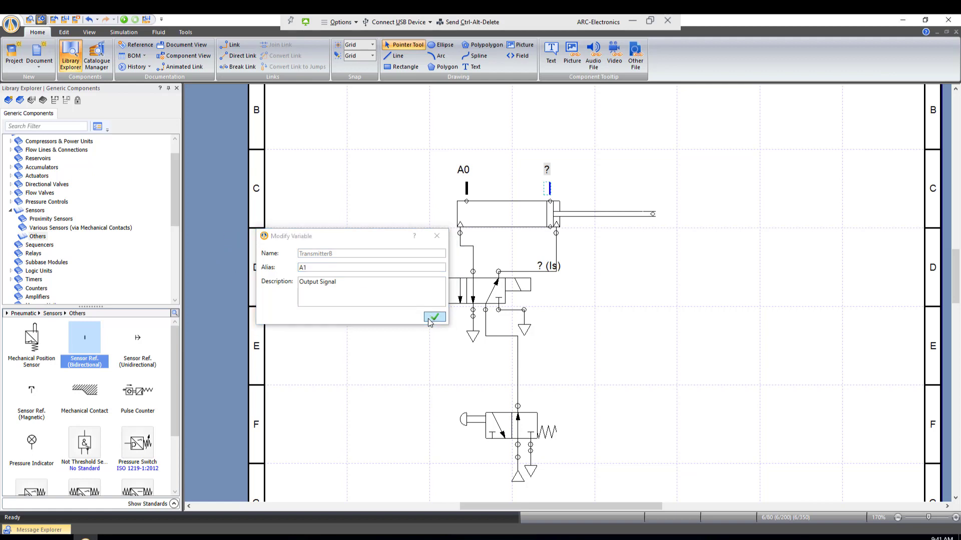
- Retract the double-acting cylinder by setting its Extension to 0 % in its component data
double_click(504, 213)
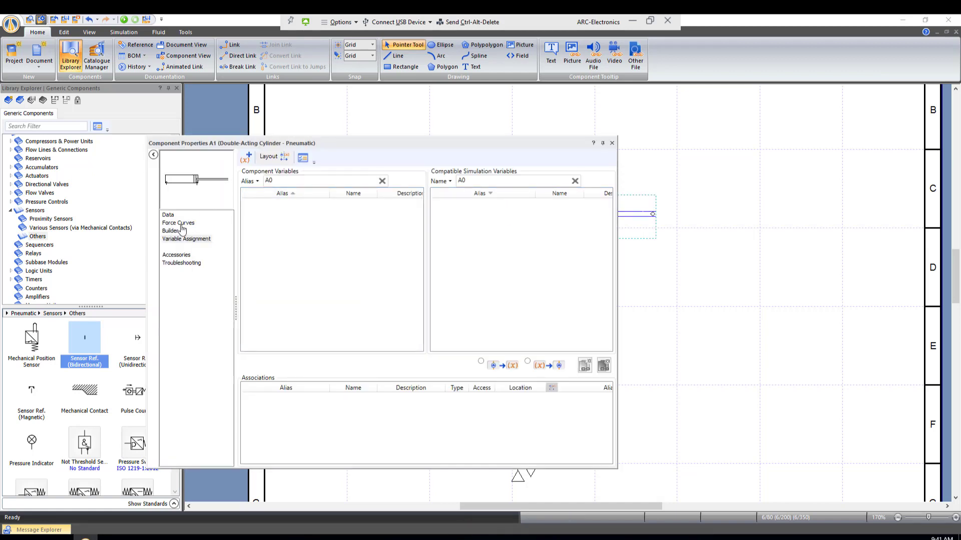
left_click(168, 215)
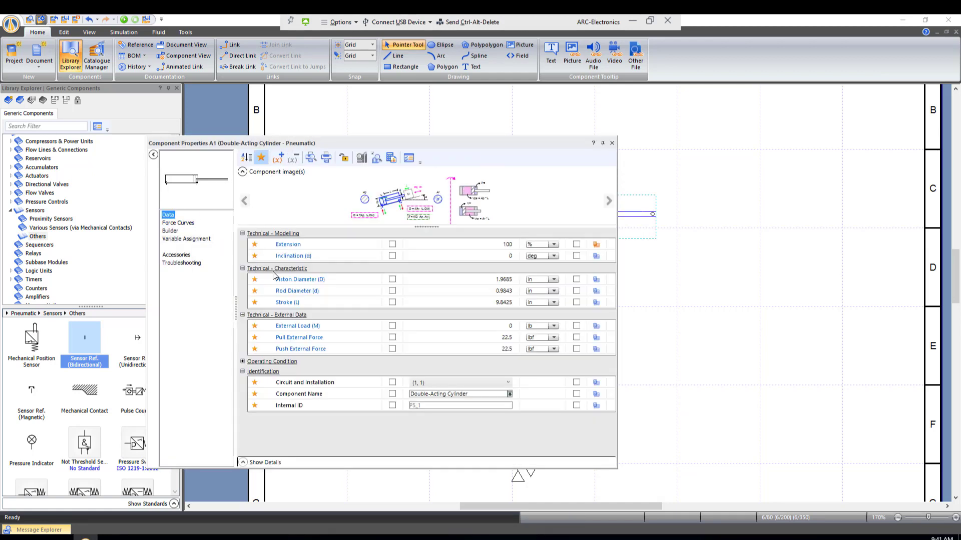
left_click(507, 244)
double_click(515, 244)
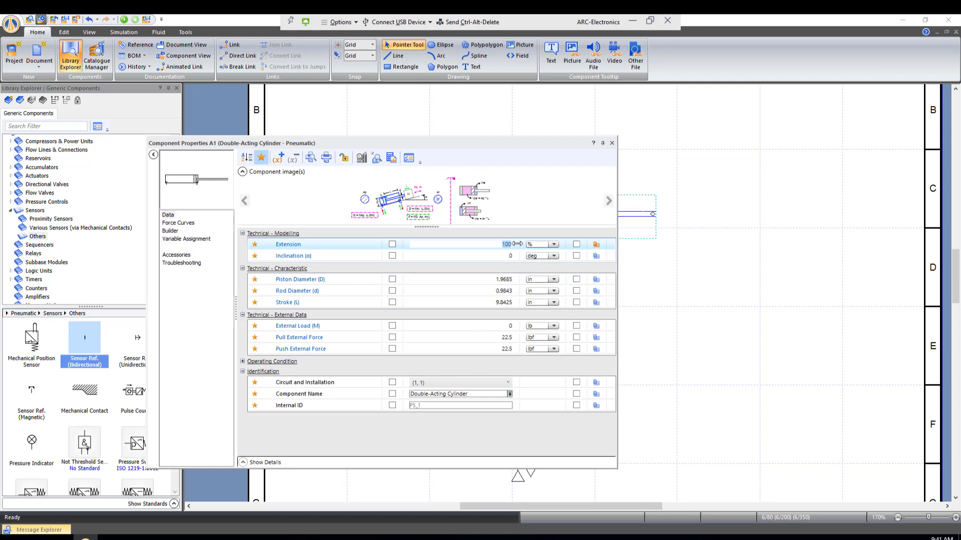
type("0")
key("Return")
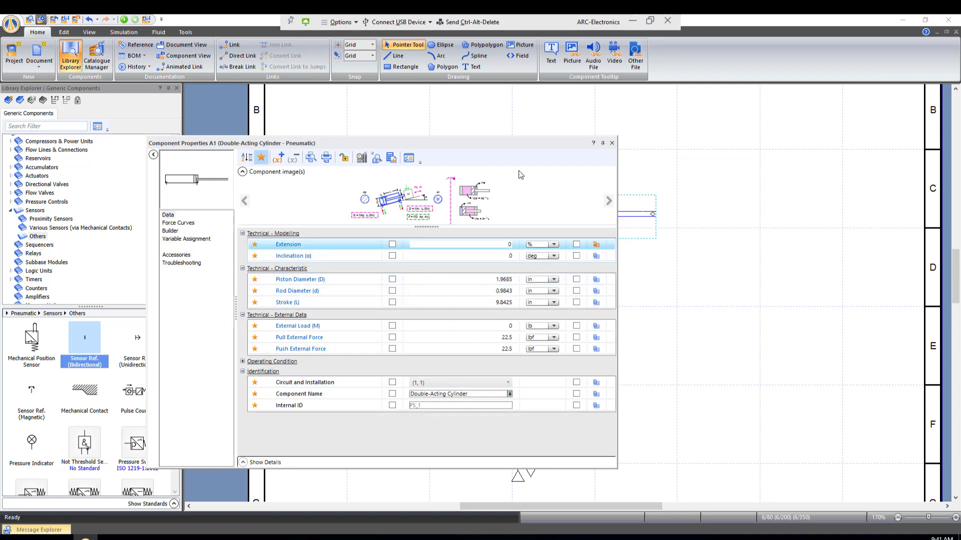
left_click(611, 143)
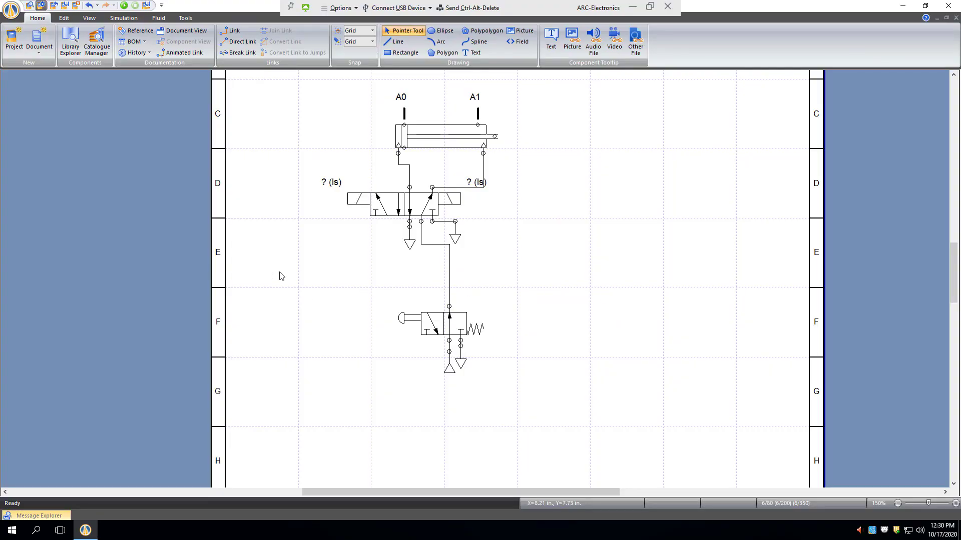
- Place a Power Supply 24 Volts and a Common (0 Volts) from the Electrical Control (JIC Standard) power sources beside the pneumatic circuit
left_click(70, 45)
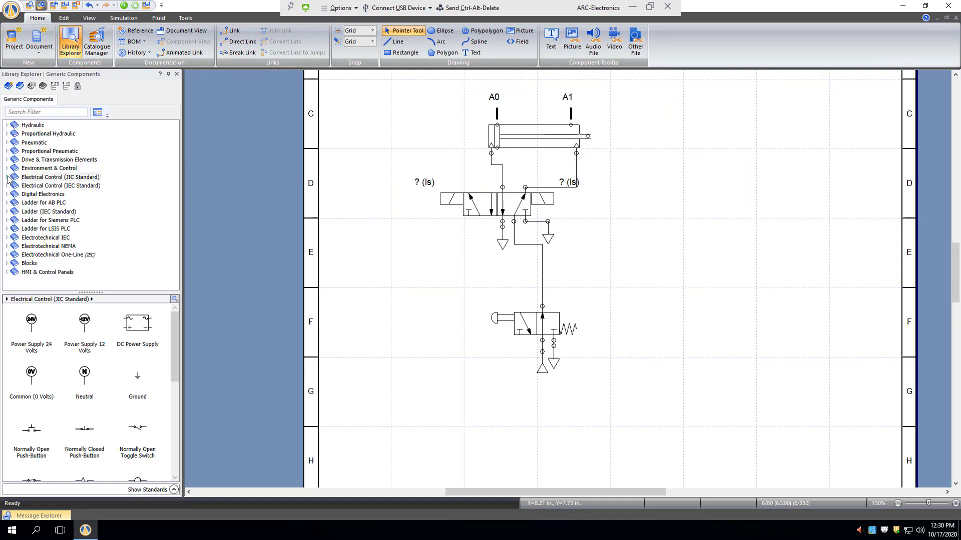
left_click(8, 177)
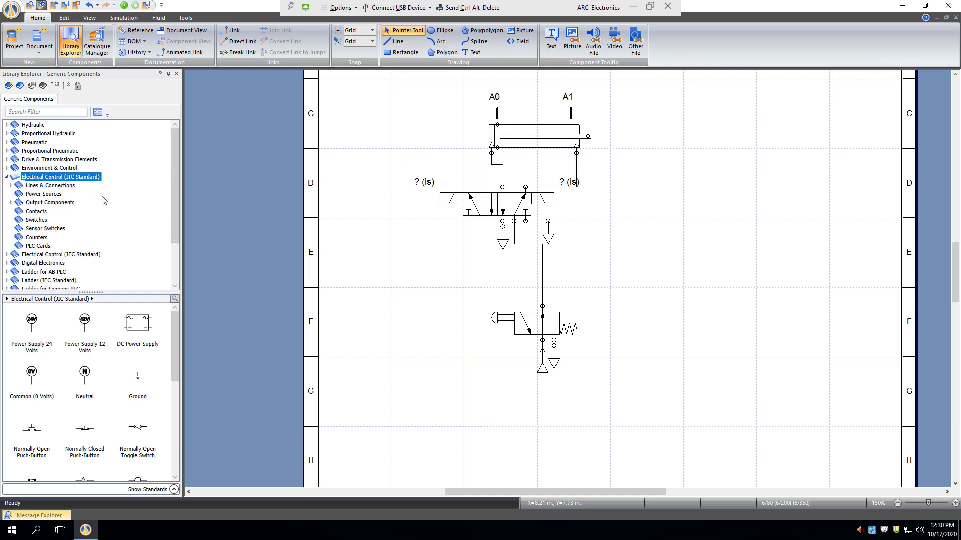
left_click(40, 195)
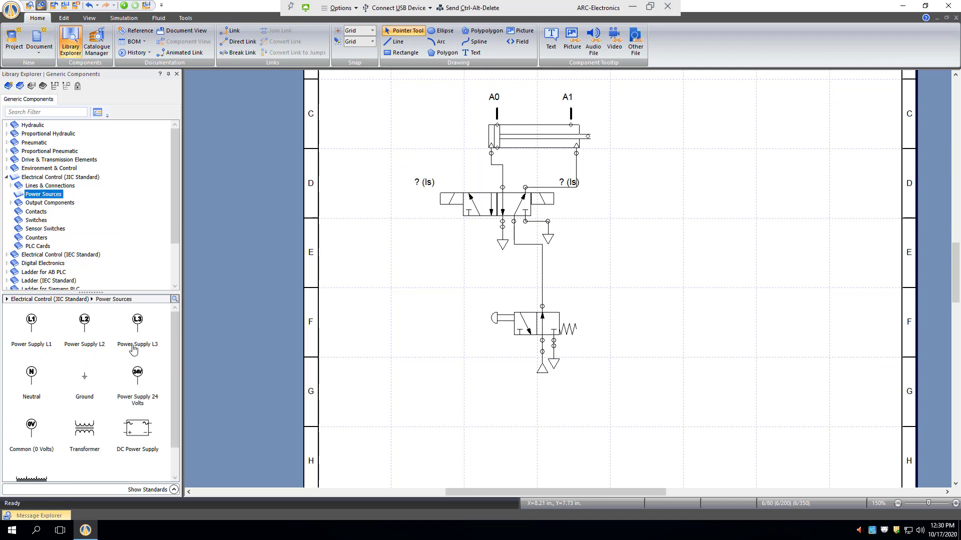
scroll(88, 397, "down", 1)
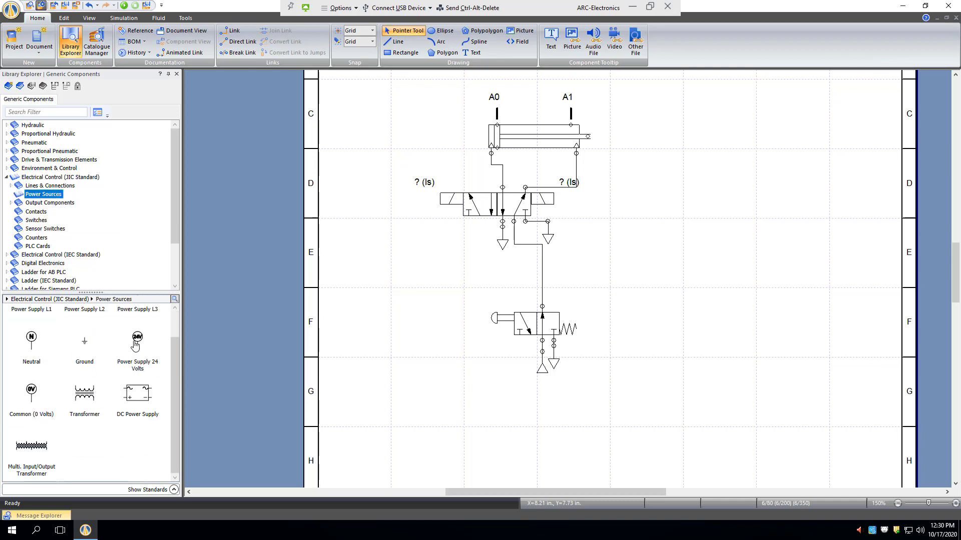
left_click_drag(136, 344, 645, 190)
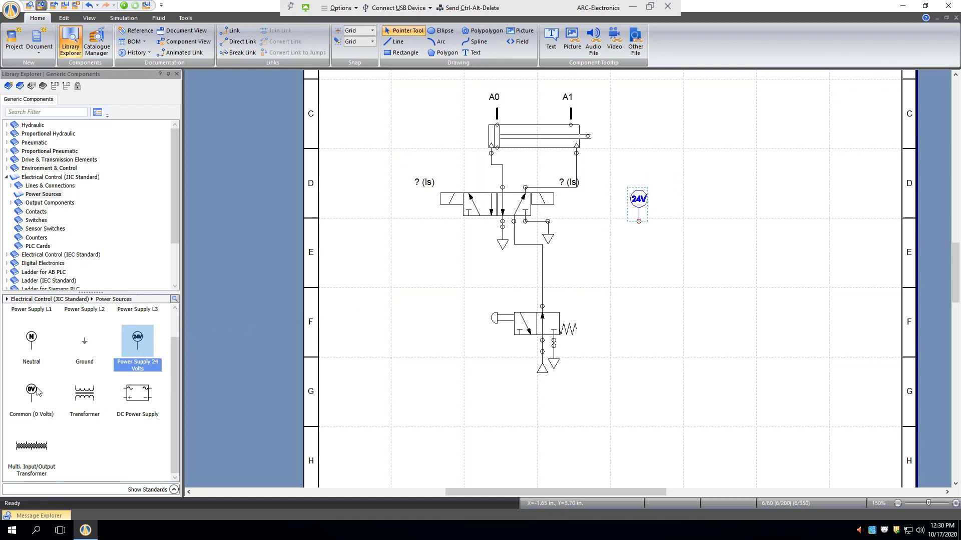
left_click_drag(36, 393, 832, 194)
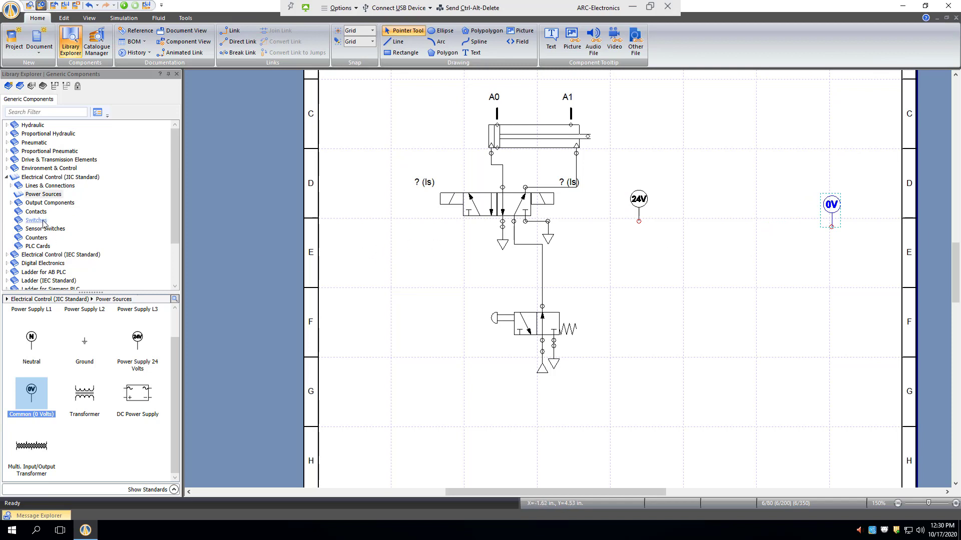
- Place a Normally Open Push-Button from the JIC switches below the 24V supply and give it the alias PB1
left_click(36, 221)
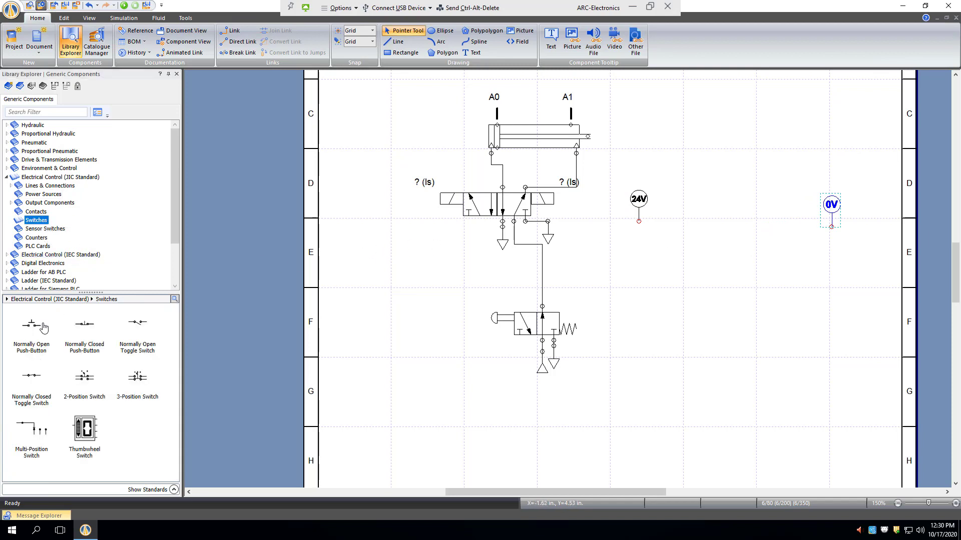
left_click(47, 351)
left_click_drag(47, 352, 681, 260)
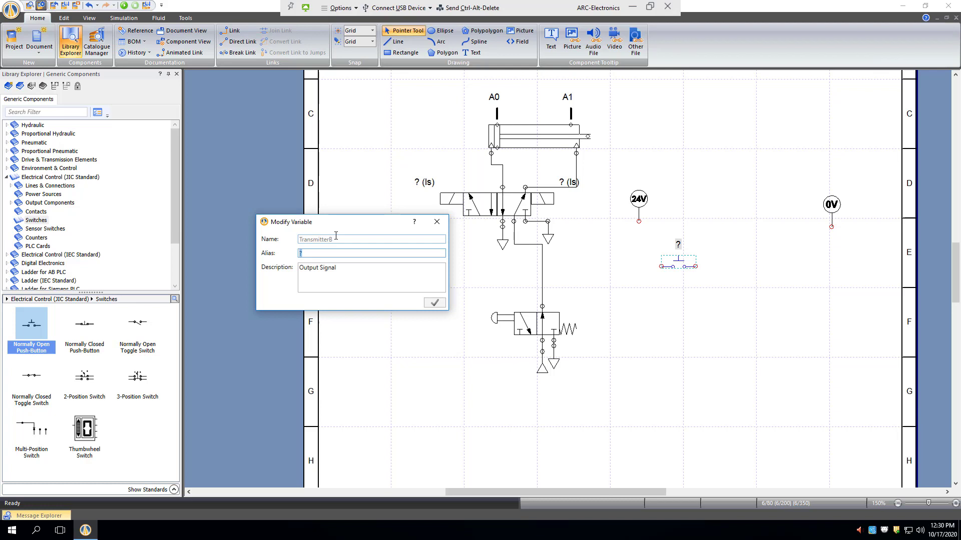
type("PB1")
left_click(434, 304)
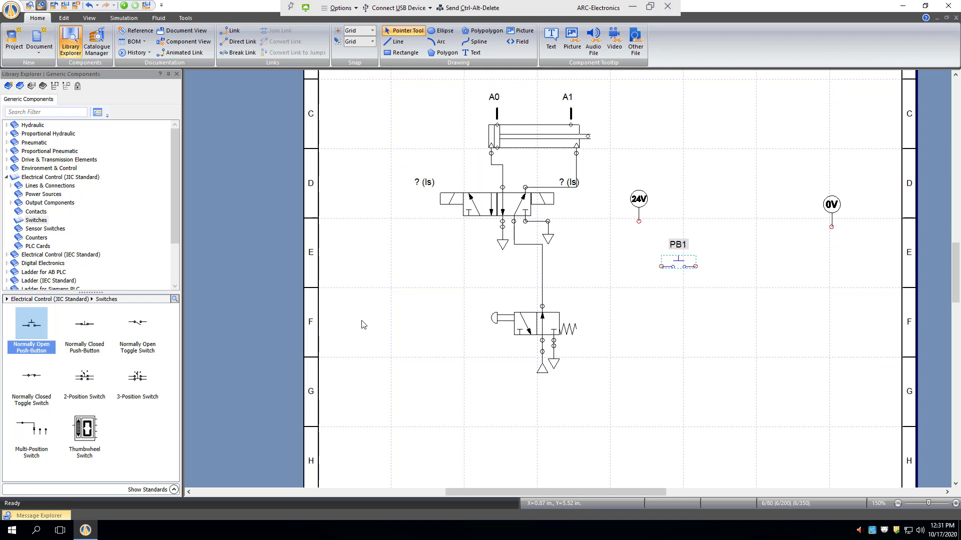
- Place two Normally Open Proximity Switches from the JIC sensor switches, one in line with PB1 and one well below it
left_click(59, 229)
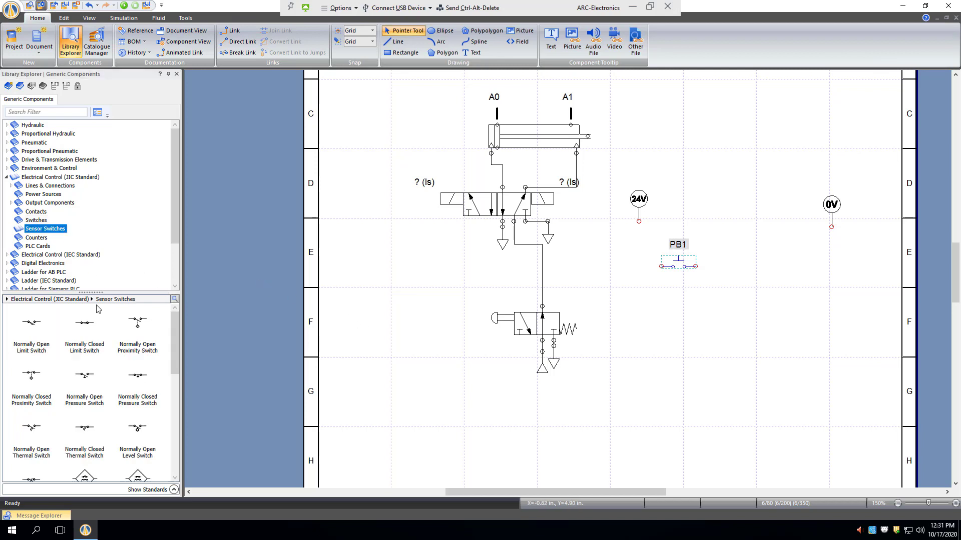
left_click(144, 334)
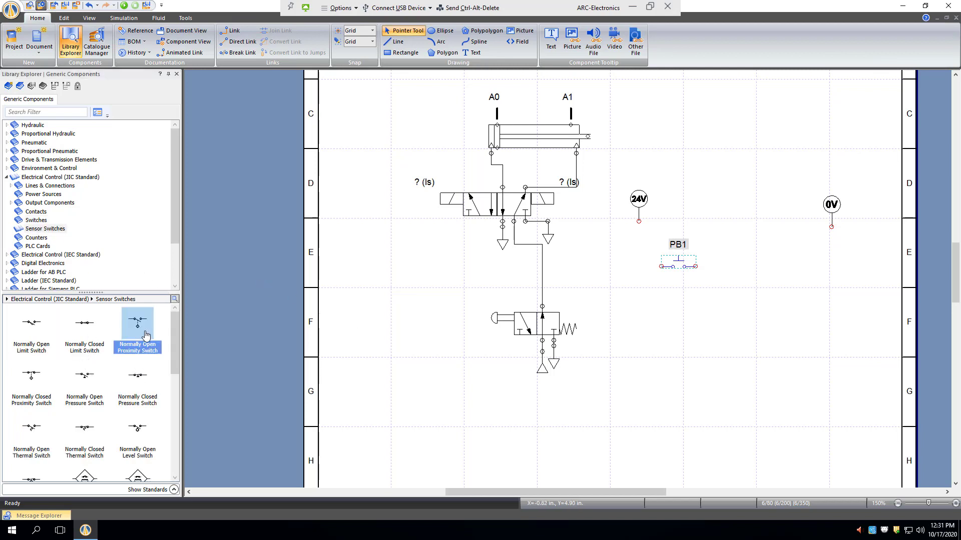
left_click_drag(146, 336, 746, 262)
left_click_drag(149, 332, 770, 406)
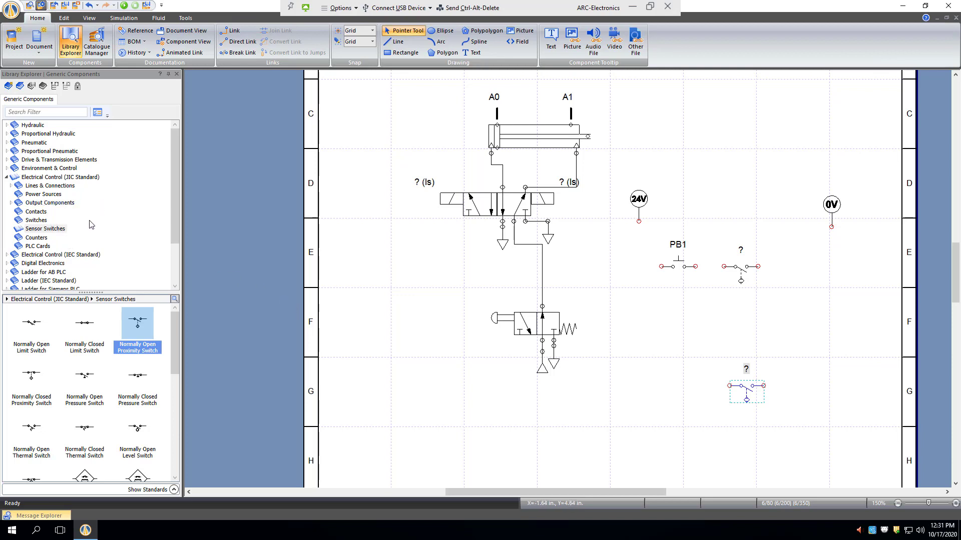
- Place a Coil from the JIC output components in line after the upper proximity switch and give it the alias C1
left_click(10, 202)
left_click(33, 212)
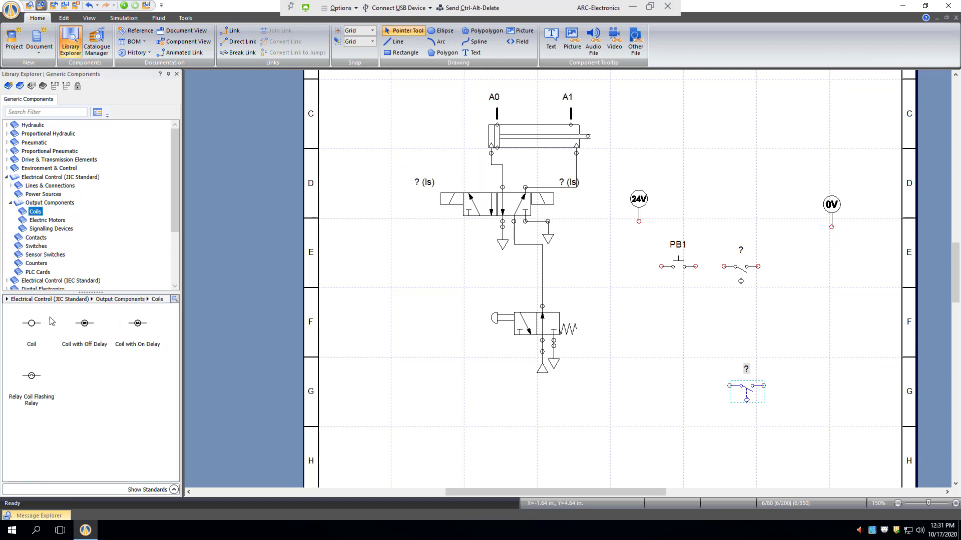
left_click(31, 325)
left_click_drag(354, 354, 798, 264)
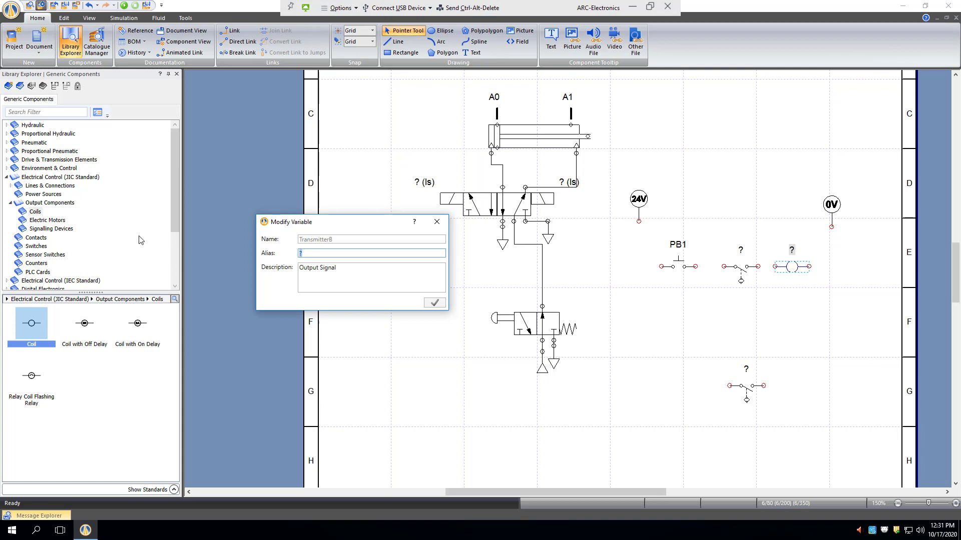
type("C1")
left_click(433, 304)
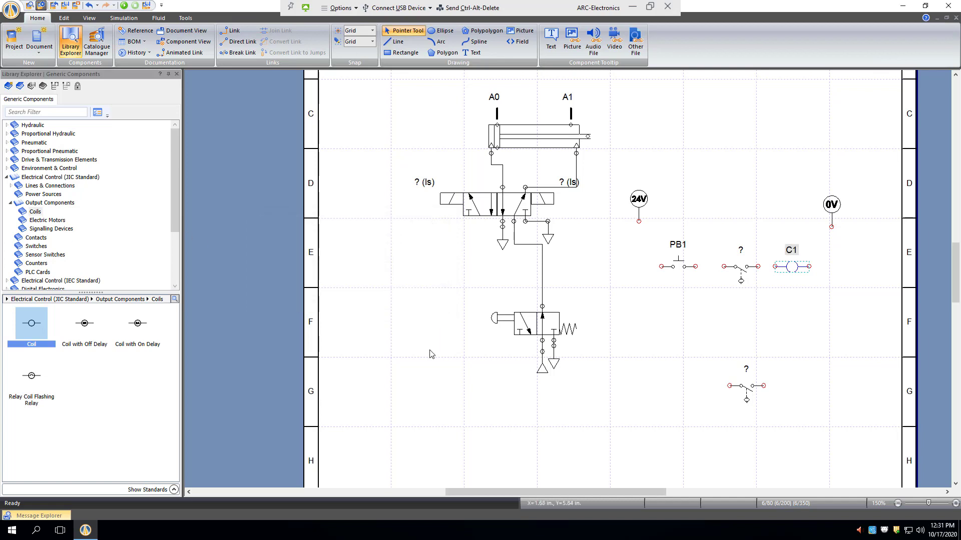
- Assign the sensor variable A0 to the proximity switch between PB1 and coil C1
double_click(741, 267)
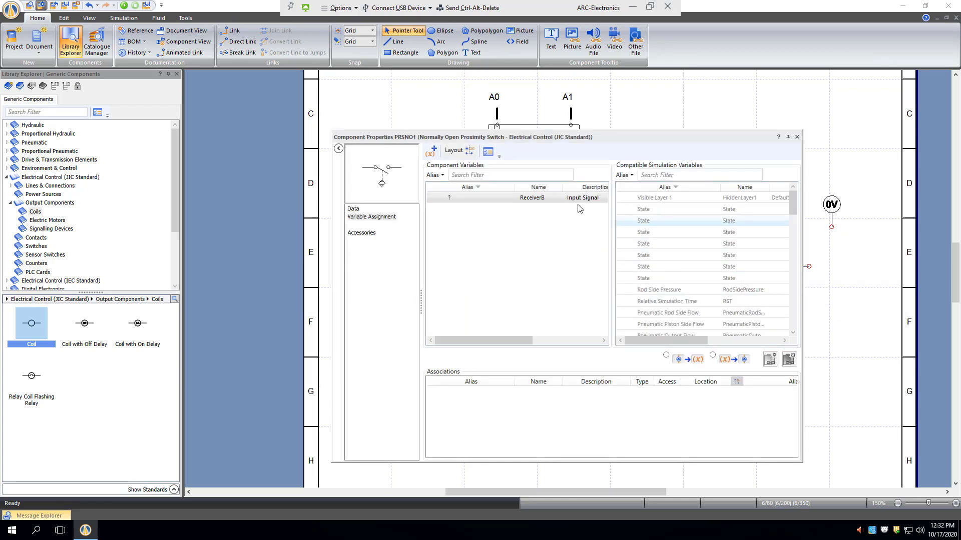
mouse_move(540, 204)
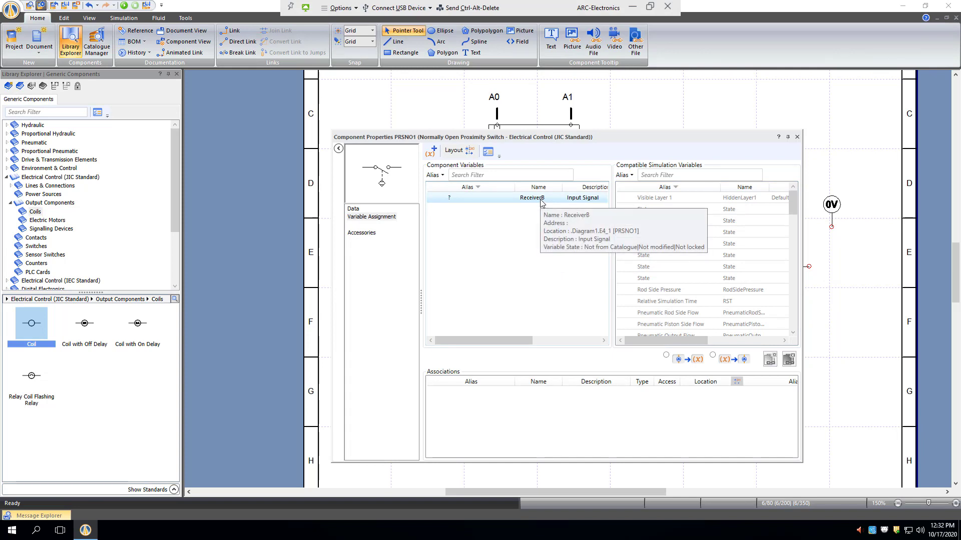
scroll(794, 253, "down", 3)
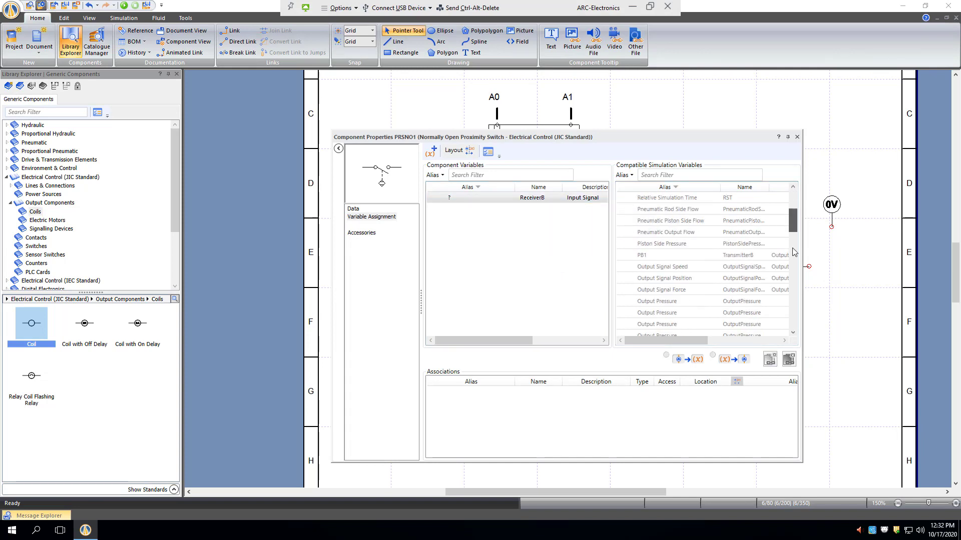
scroll(794, 251, "down", 5)
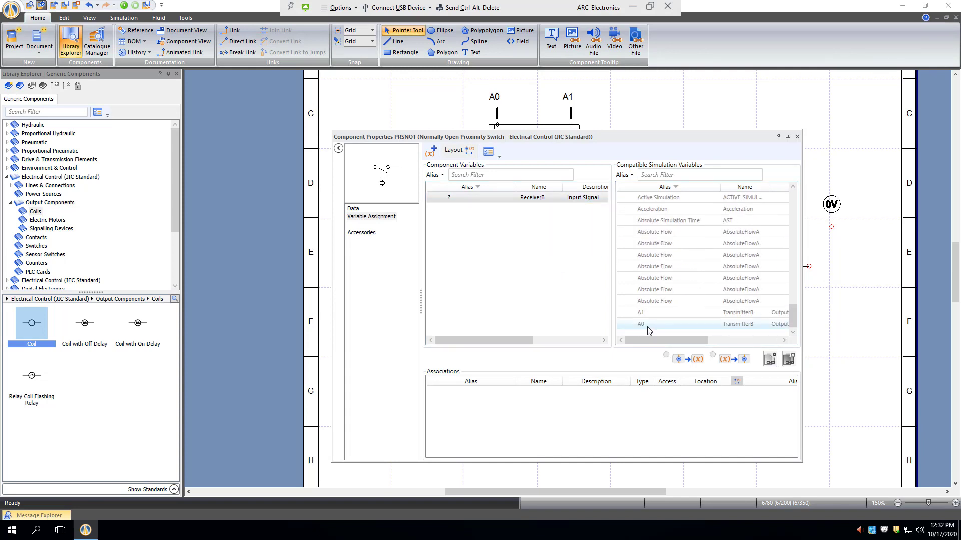
double_click(645, 327)
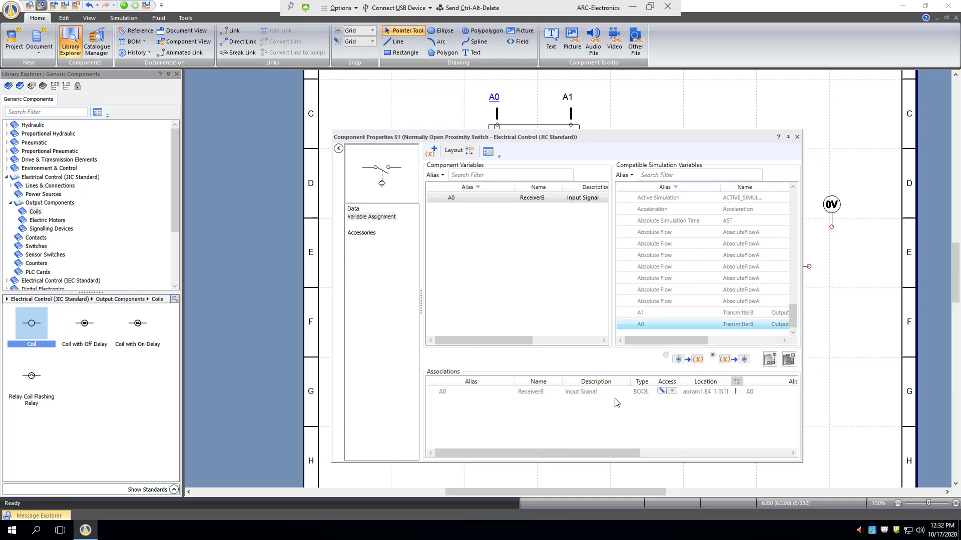
left_click(796, 138)
- Wire the 24V supply in series through PB1, proximity switch A0 and coil C1 to the 0V common with the Link tool
left_click(731, 328)
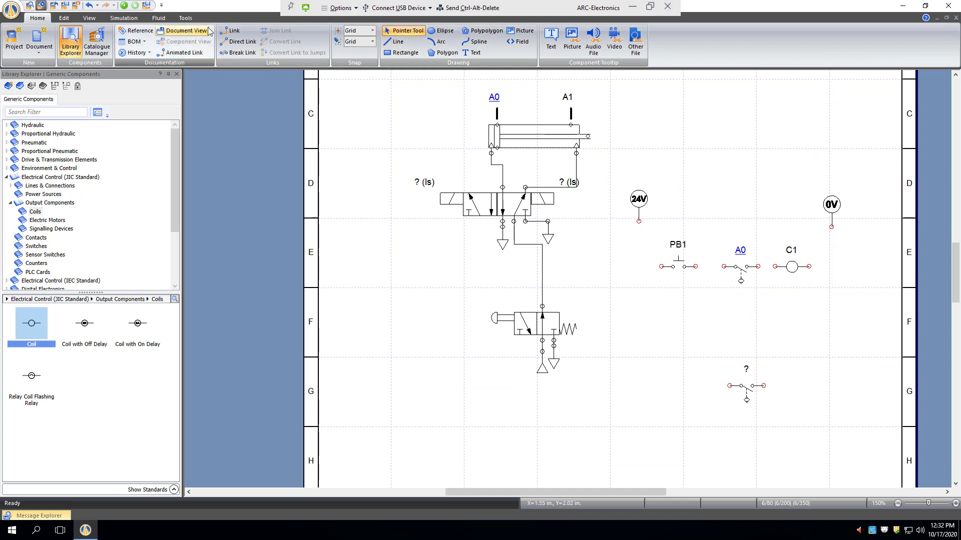
left_click(232, 30)
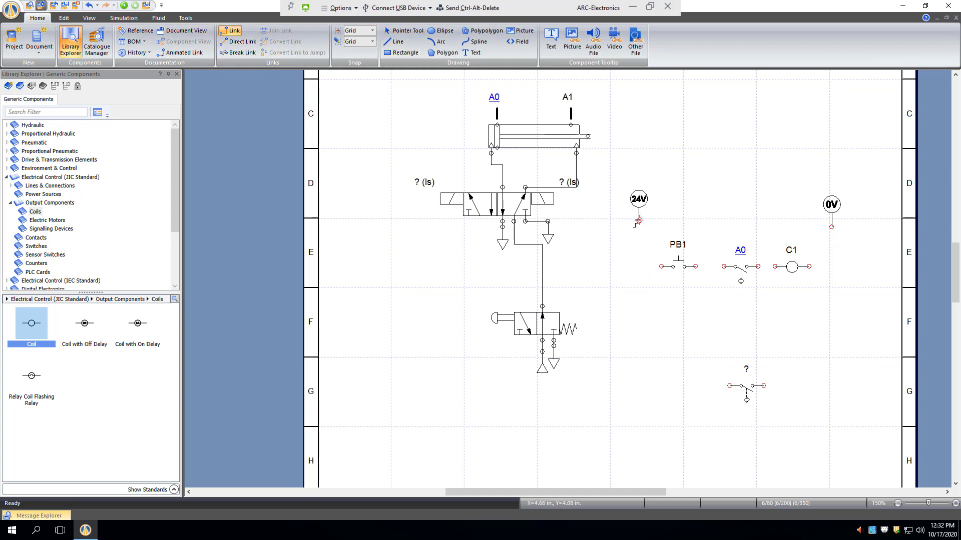
mouse_move(638, 221)
left_mouse_down()
mouse_move(643, 260)
mouse_move(660, 266)
mouse_move(826, 267)
mouse_move(832, 228)
left_mouse_up()
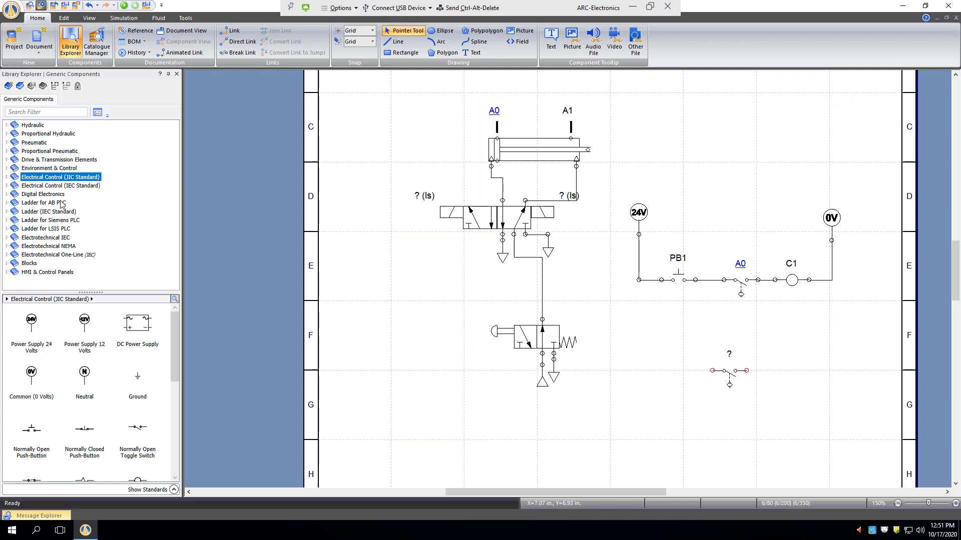
- Place a Normally Open Contact from the JIC contacts below PB1, between the PB1 rung and the unassigned proximity switch
left_click(7, 177)
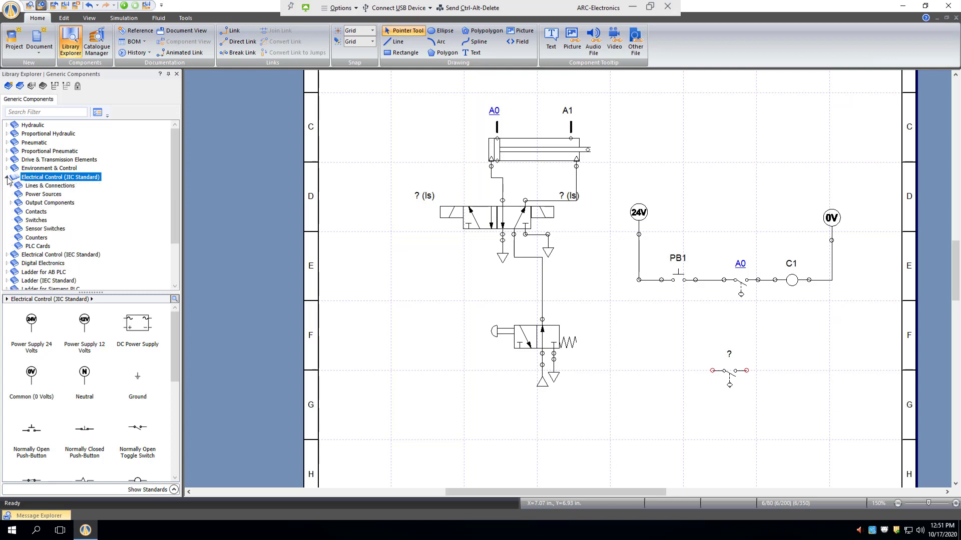
left_click(17, 212)
left_click_drag(33, 325, 667, 320)
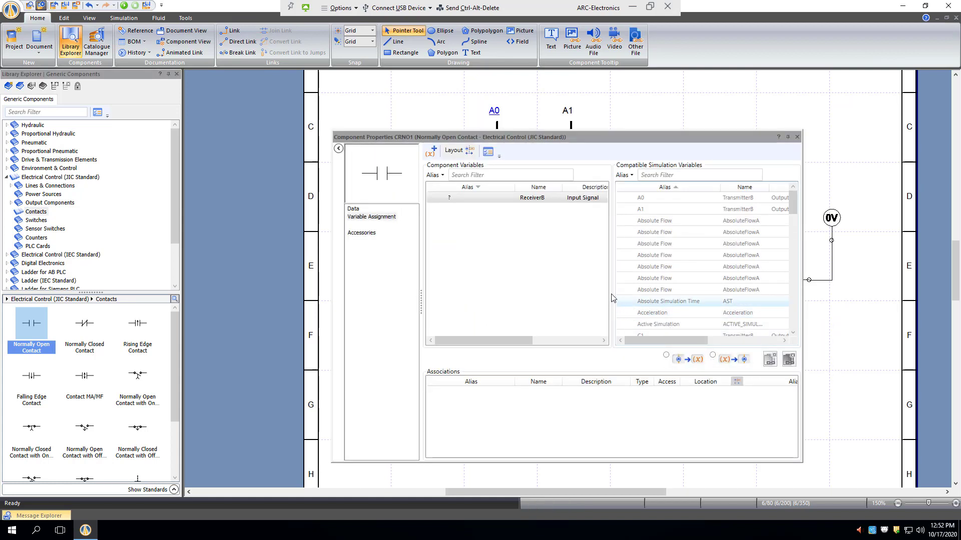
- Assign coil variable C1 to the new normally open contact
scroll(660, 252, "down", 10)
scroll(671, 266, "down", 12)
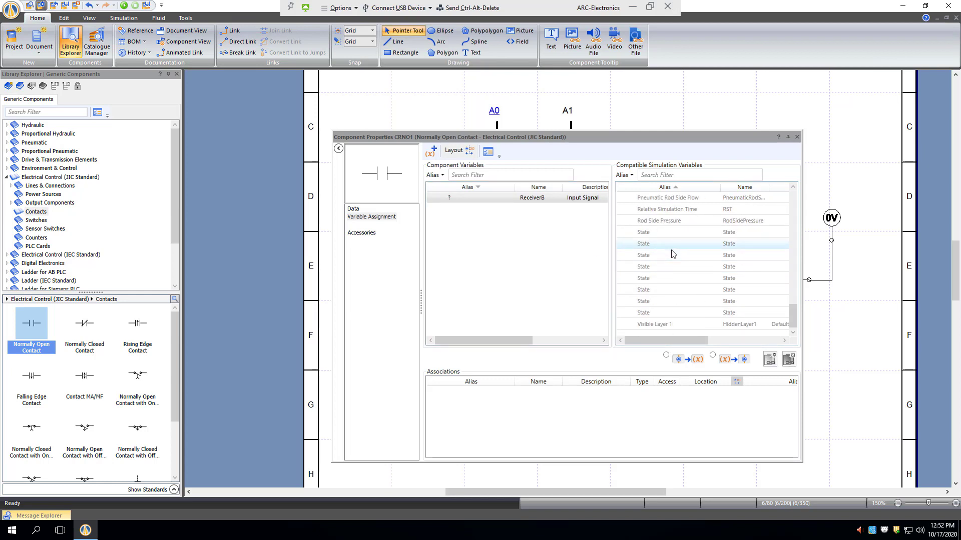
scroll(673, 257, "up", 4)
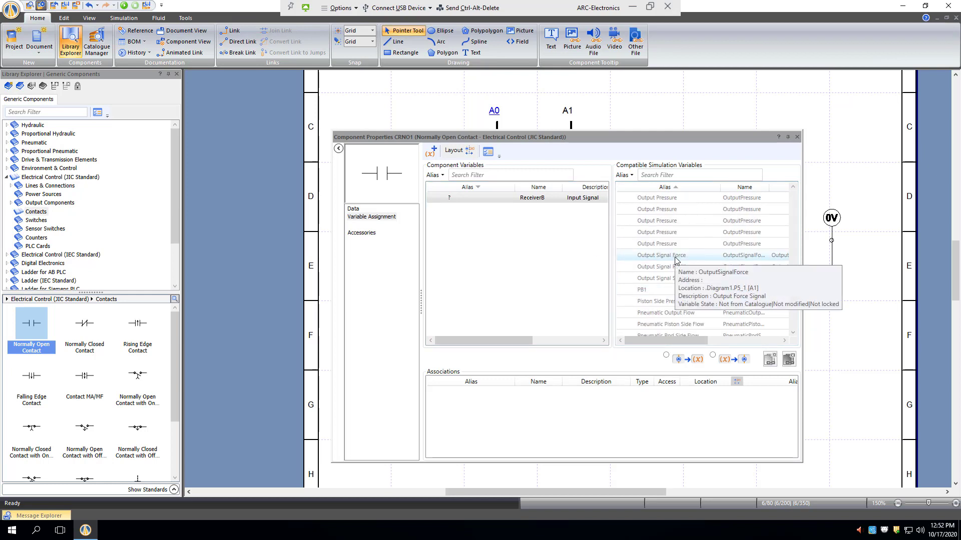
scroll(676, 261, "up", 8)
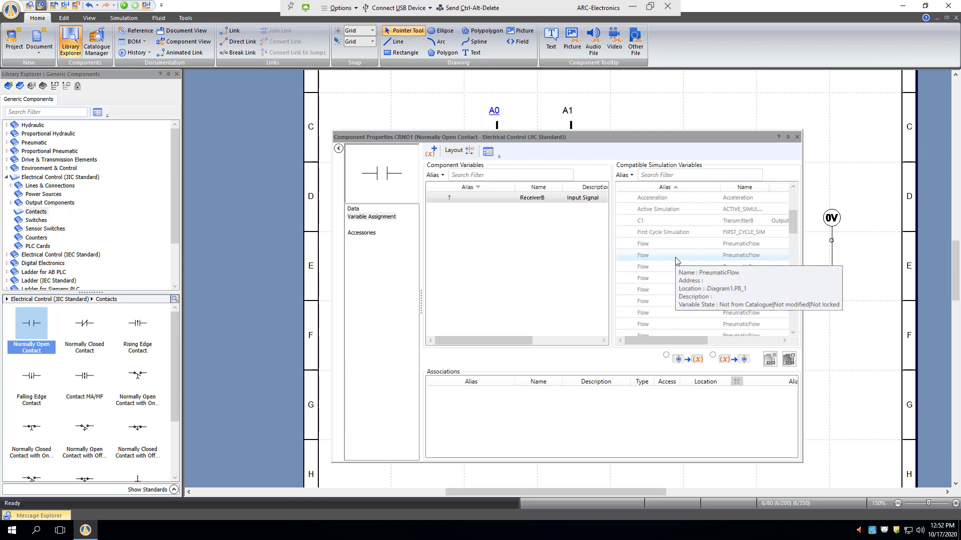
scroll(674, 257, "up", 3)
double_click(672, 256)
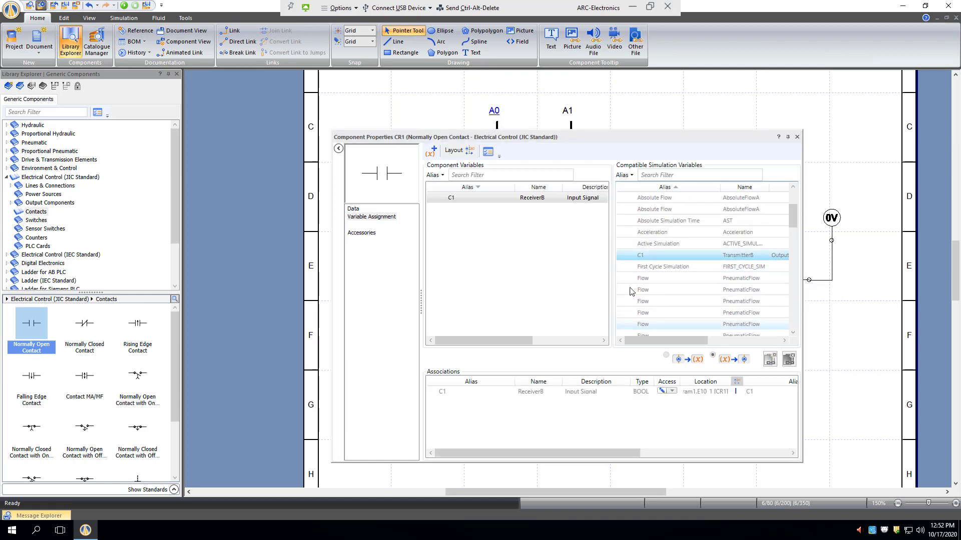
left_click(796, 137)
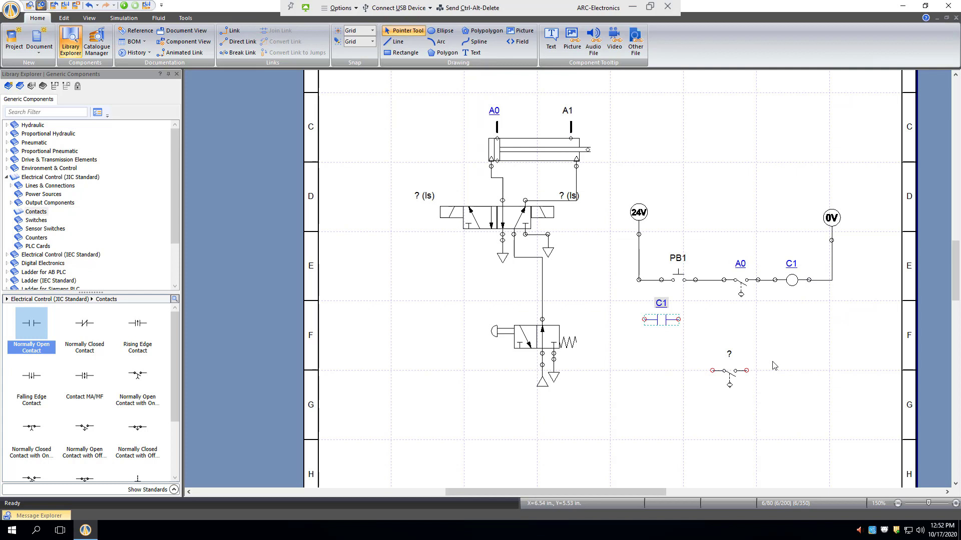
left_click(705, 402)
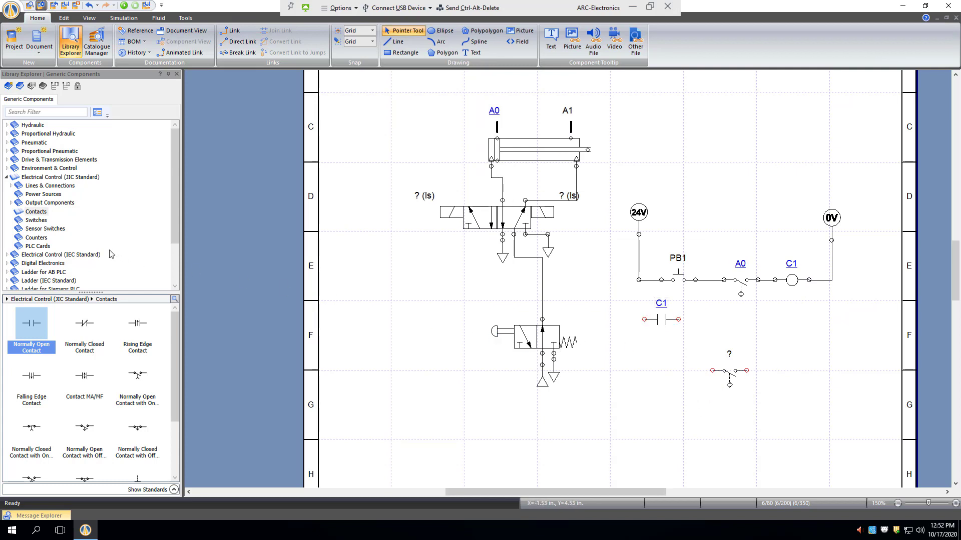
- Place a DC/AC Solenoid from the JIC output components in line with contact C1 and give it the alias A+
left_click(50, 203)
left_click_drag(33, 329, 746, 315)
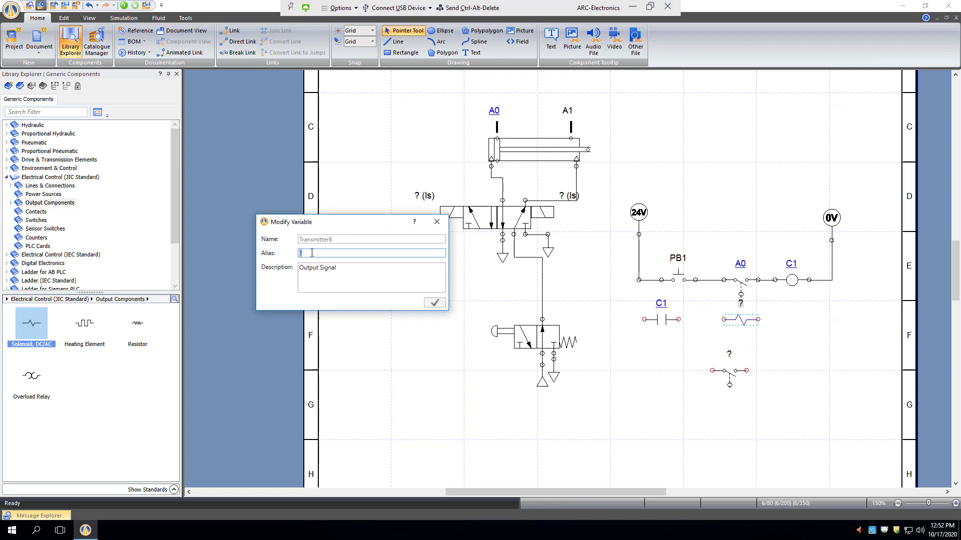
type("A+")
left_click(433, 303)
left_click(699, 396)
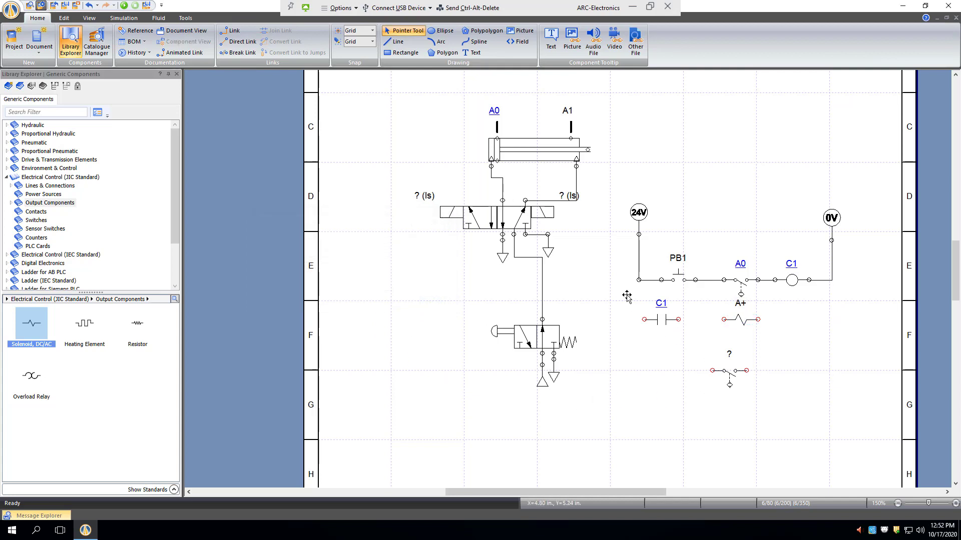
- Wire contact C1 and solenoid A+ in series as a second rung between the 24V and 0V lines with the Link tool
left_click(241, 34)
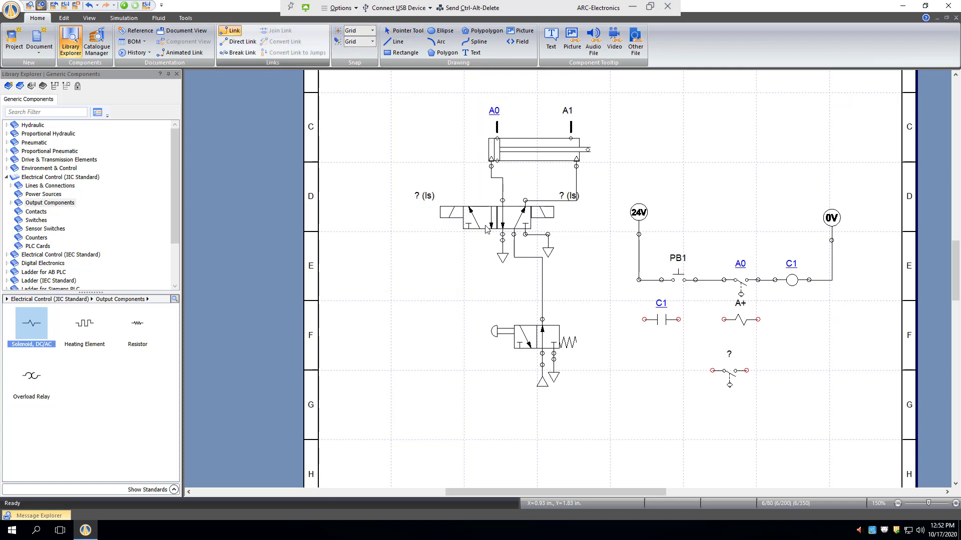
left_click(639, 279)
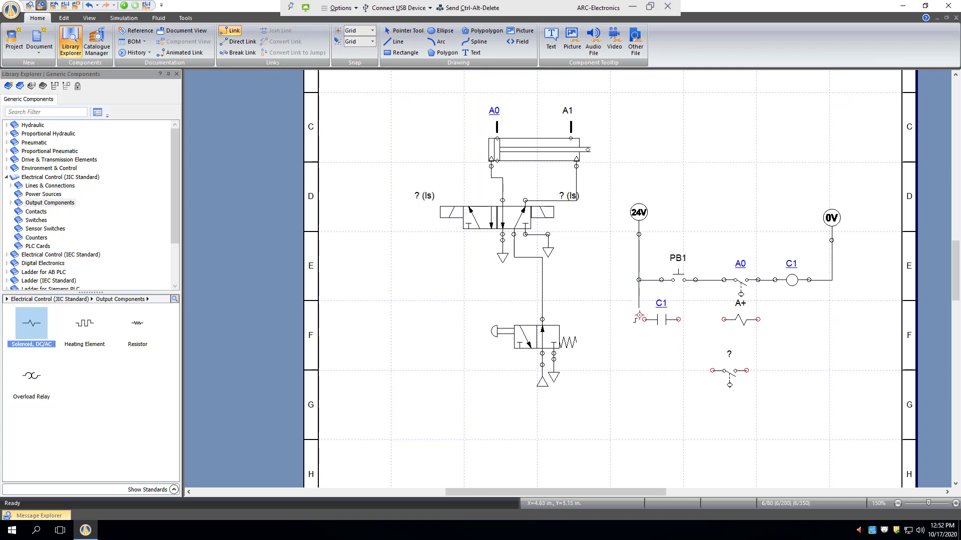
left_click(644, 320)
left_click(679, 319)
left_click(723, 320)
left_click(758, 319)
left_click(832, 281)
left_click(411, 36)
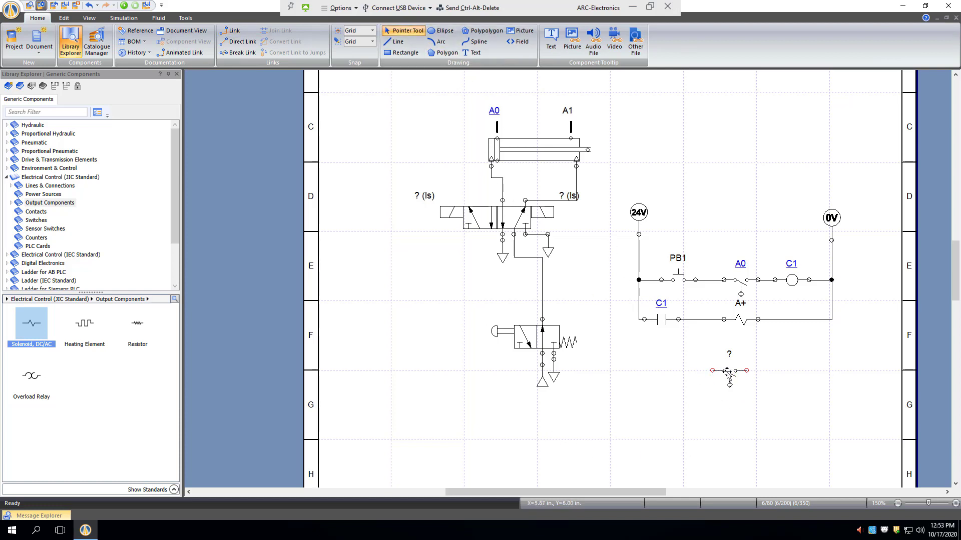
- Move the unassigned proximity switch beneath contact C1 and place a second DC/AC Solenoid in line with it, with the alias A-
left_click_drag(723, 372, 668, 376)
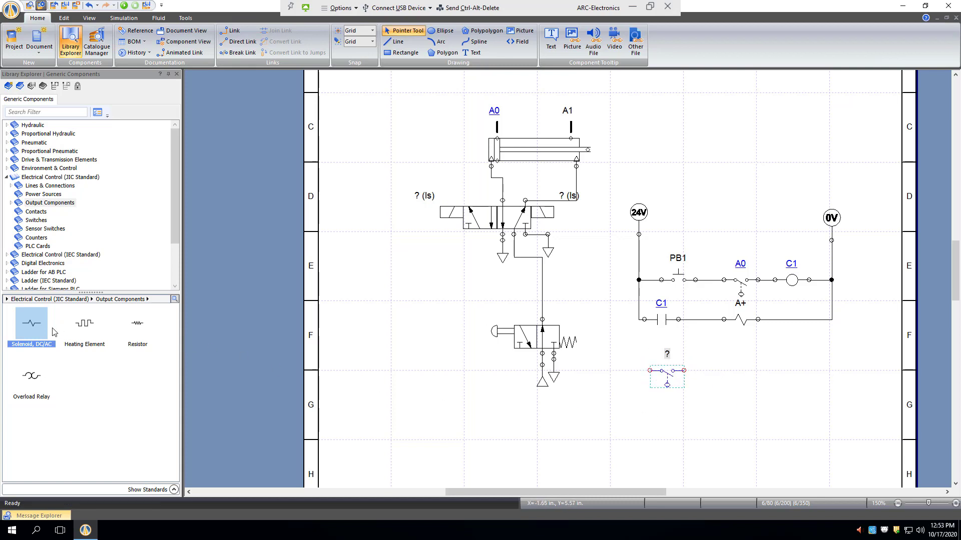
left_click_drag(31, 324, 753, 360)
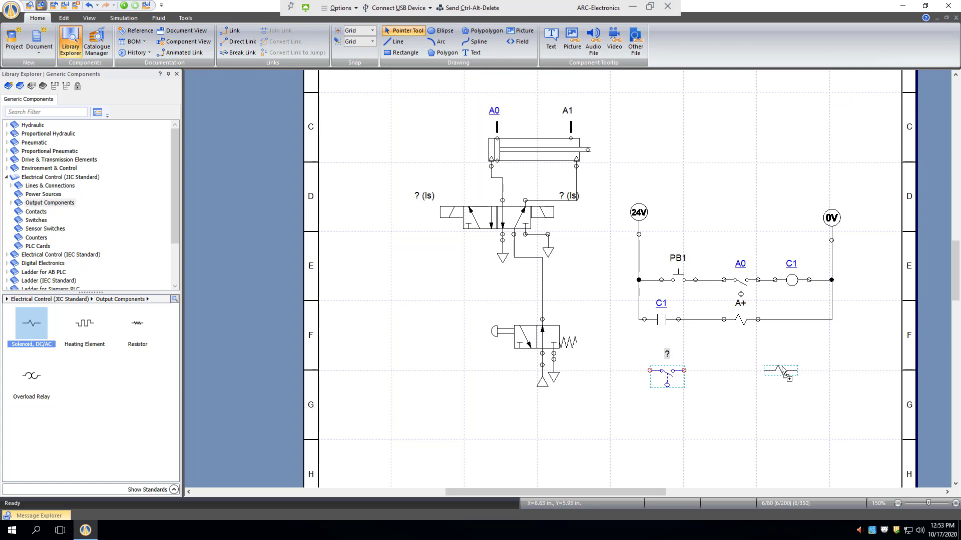
left_click_drag(783, 369, 782, 371)
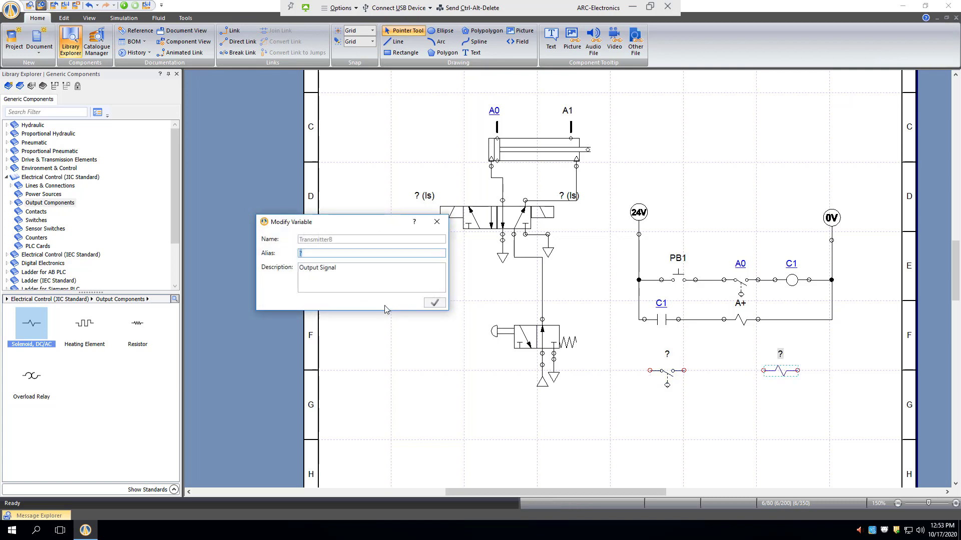
type("A-")
left_click(435, 303)
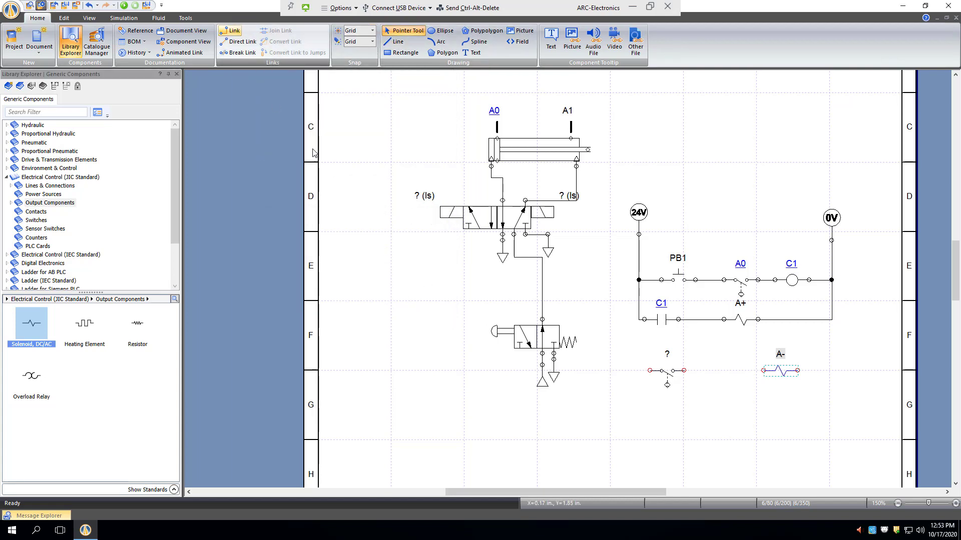
- Wire the lower proximity switch and solenoid A- in series as a third rung between the 24V and 0V lines
left_click(231, 30)
mouse_move(636, 323)
left_mouse_down()
mouse_move(643, 370)
mouse_move(762, 370)
left_mouse_up()
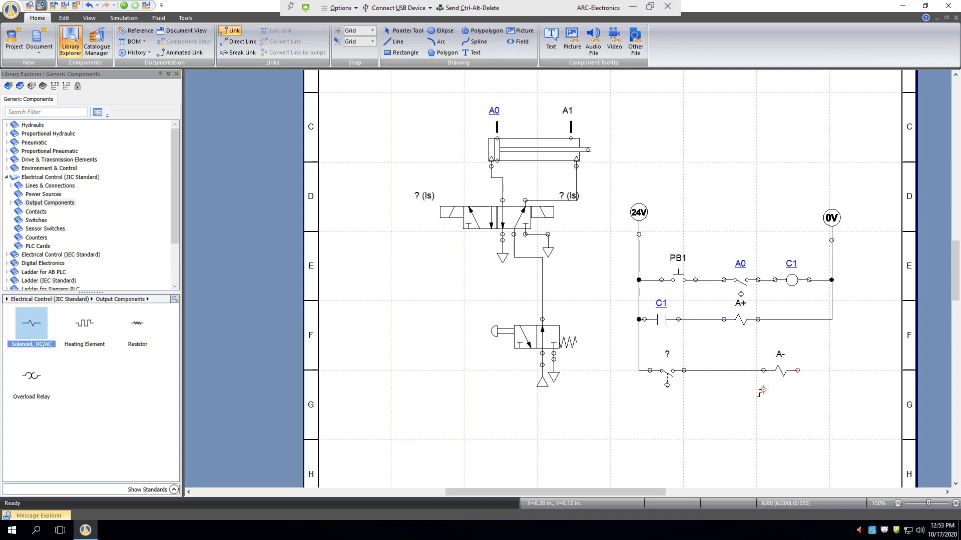
left_click_drag(827, 371, 831, 319)
left_click(405, 31)
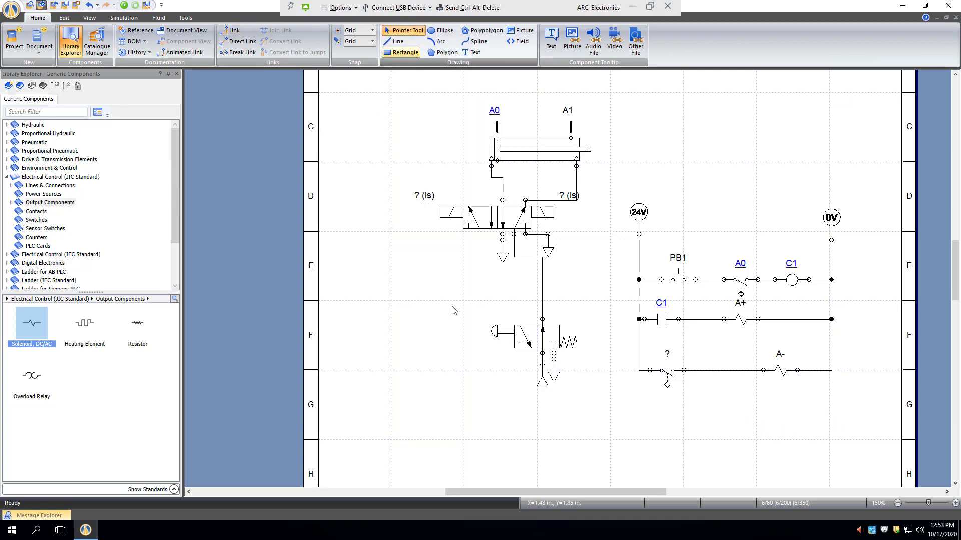
- Assign the sensor variable A1 to the lower proximity switch
double_click(669, 373)
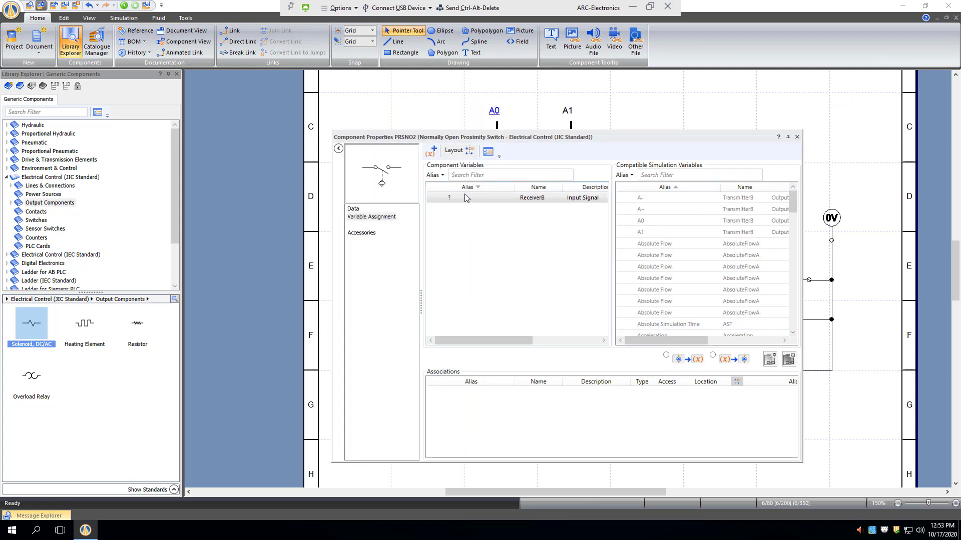
left_click(653, 233)
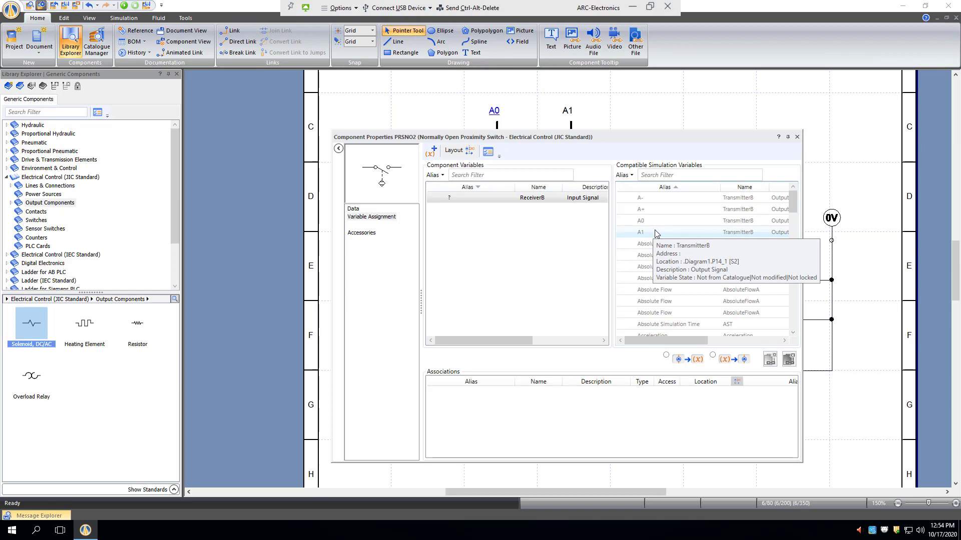
double_click(655, 233)
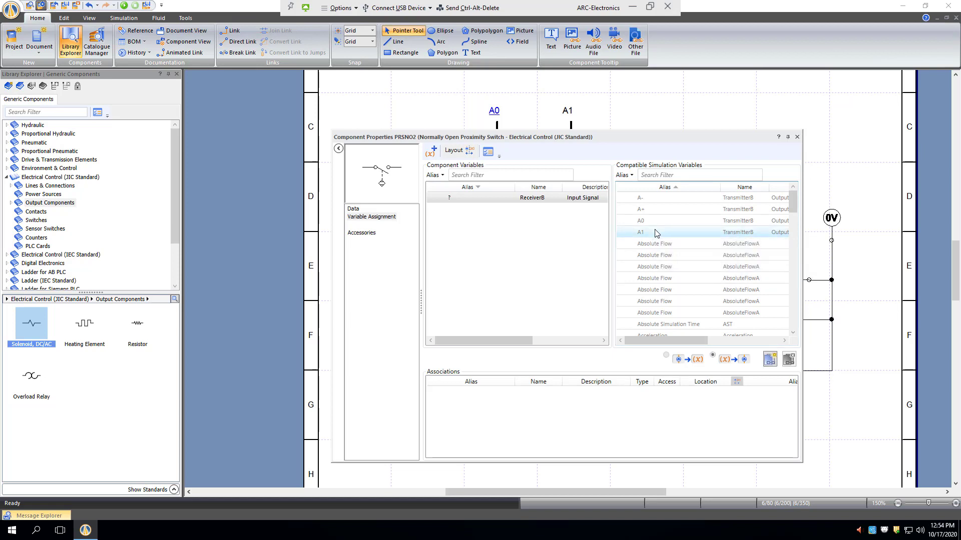
left_click(797, 137)
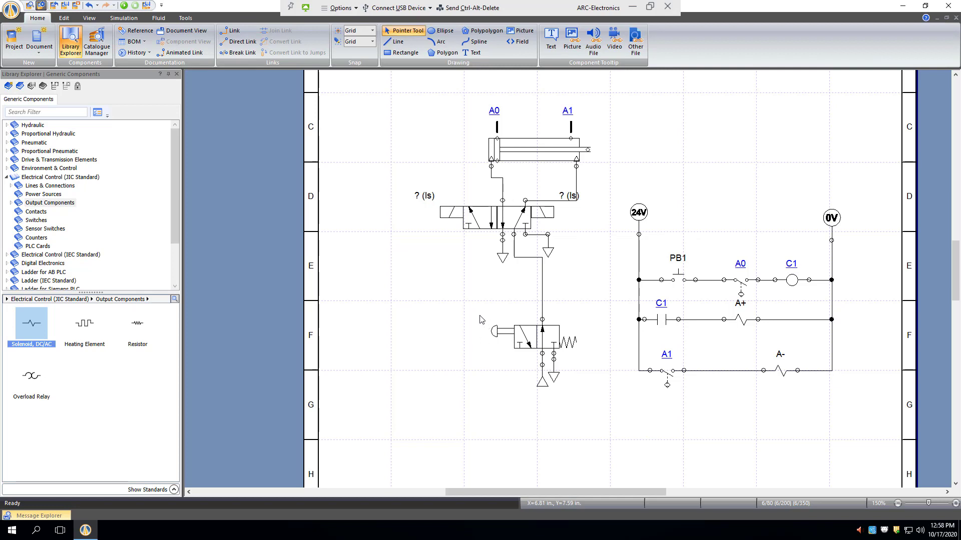
- Assign the variable A+ to the left solenoid of the 5/2-way valve
left_click(513, 214)
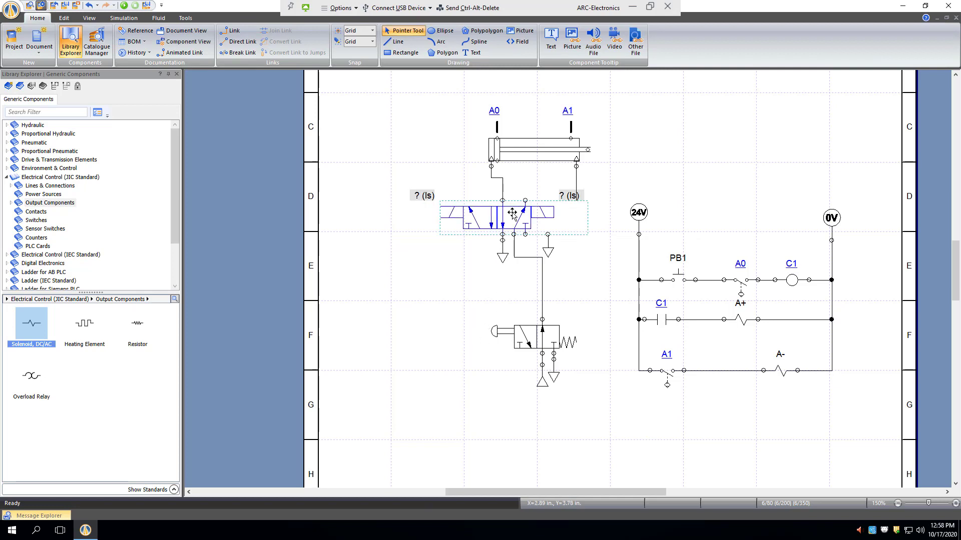
double_click(513, 214)
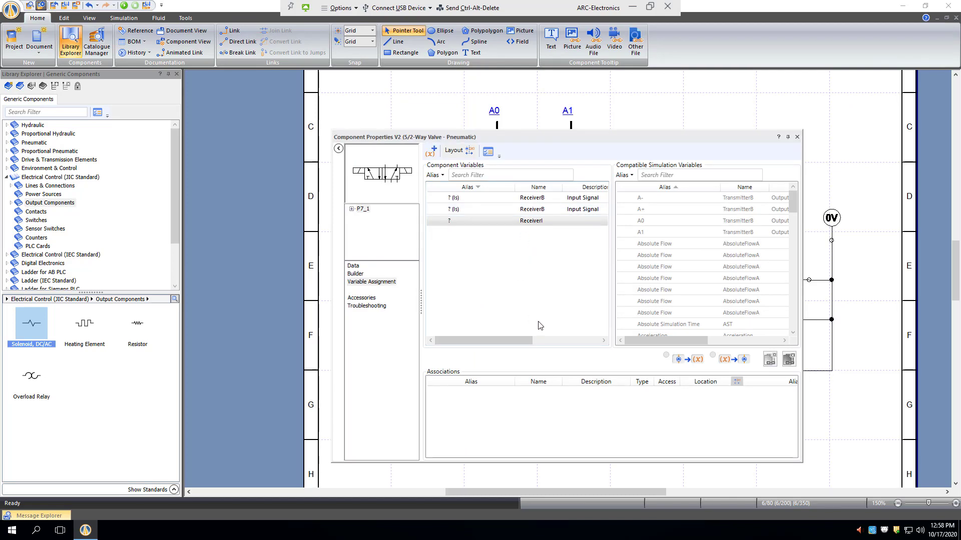
mouse_move(473, 201)
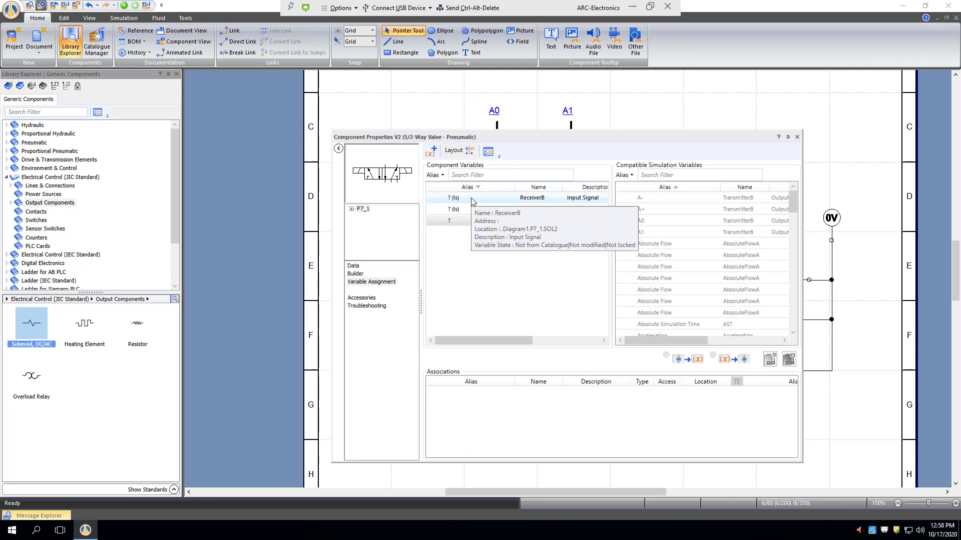
left_click(362, 171)
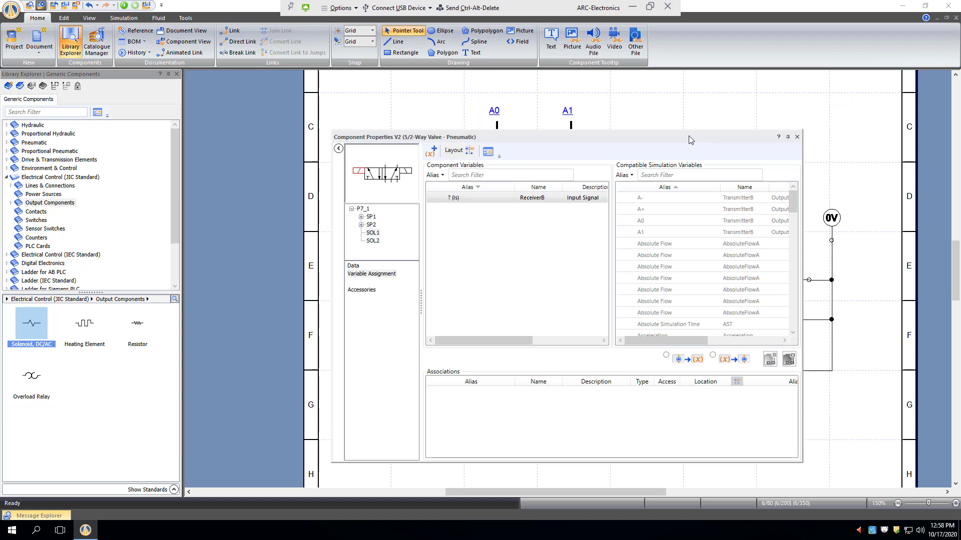
left_click(653, 213)
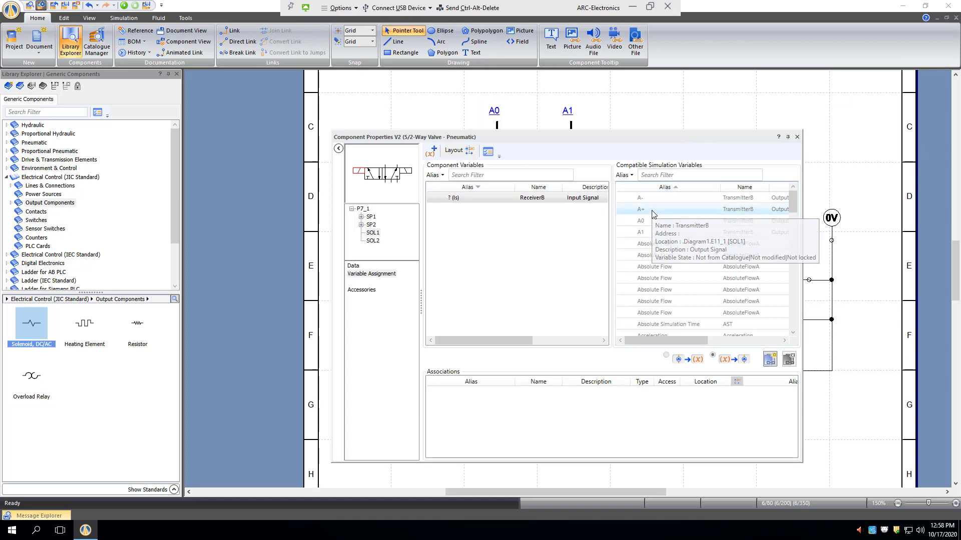
double_click(653, 213)
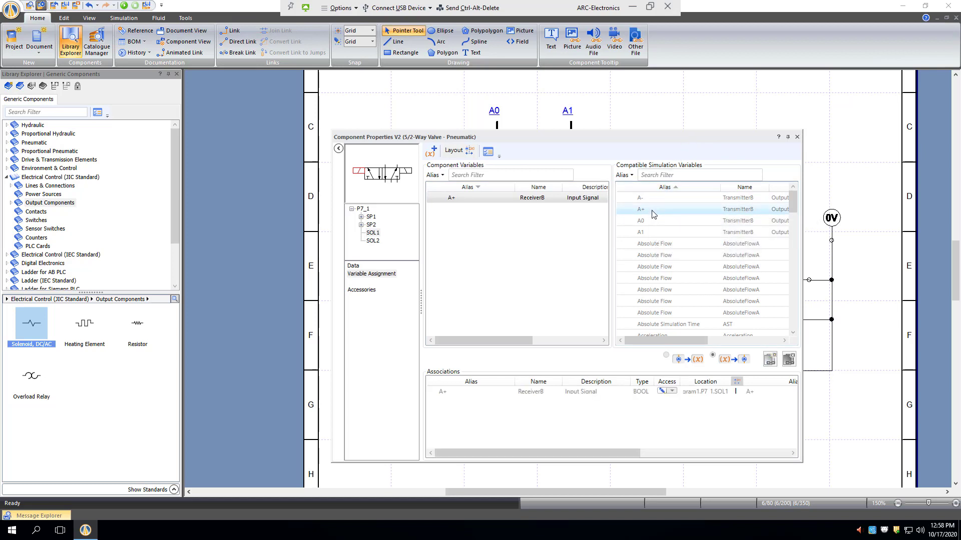
left_click(797, 137)
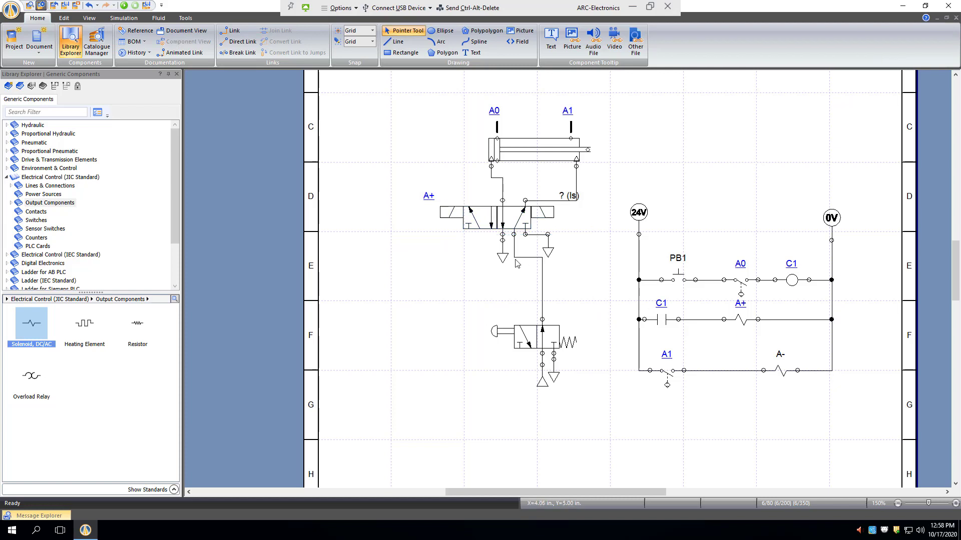
- Assign the variable A- to the right solenoid of the 5/2-way valve
double_click(548, 214)
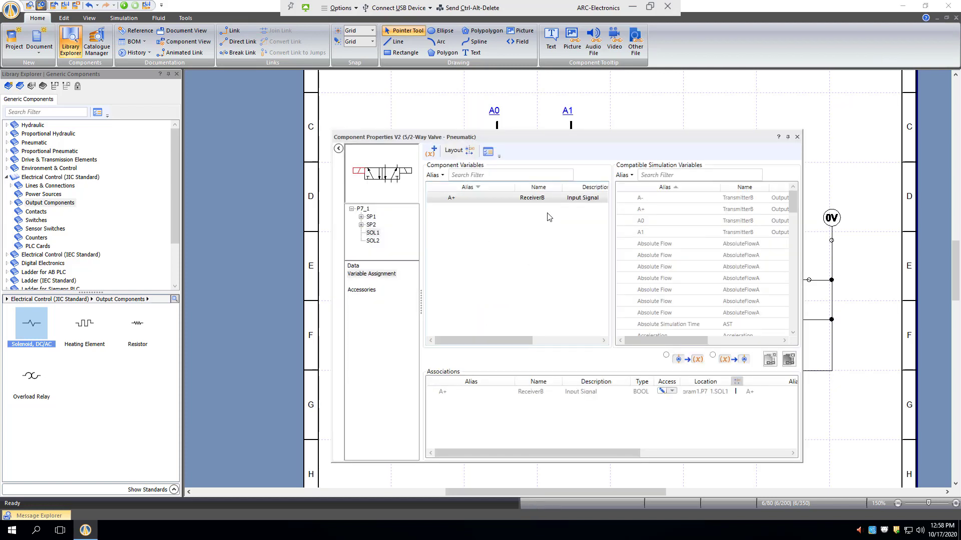
left_click(408, 174)
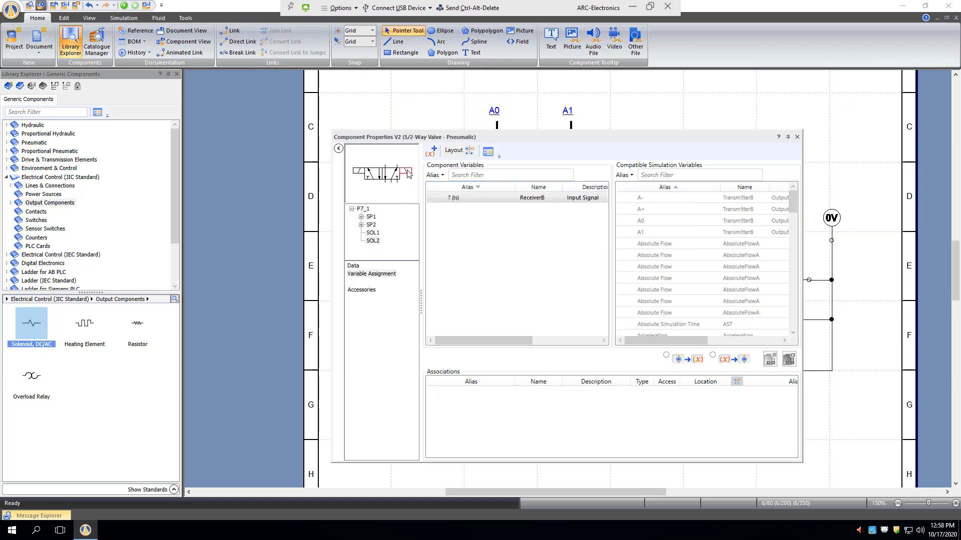
double_click(650, 198)
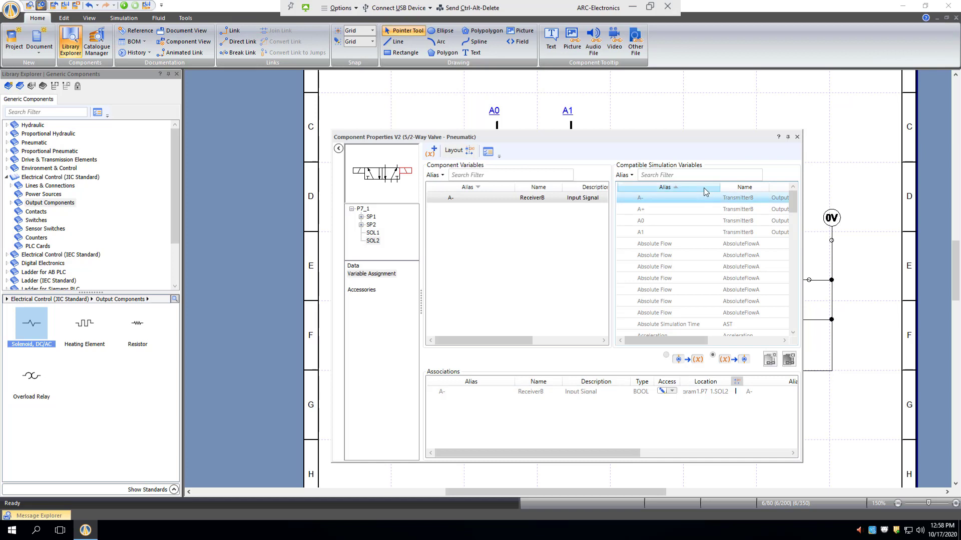
left_click(798, 138)
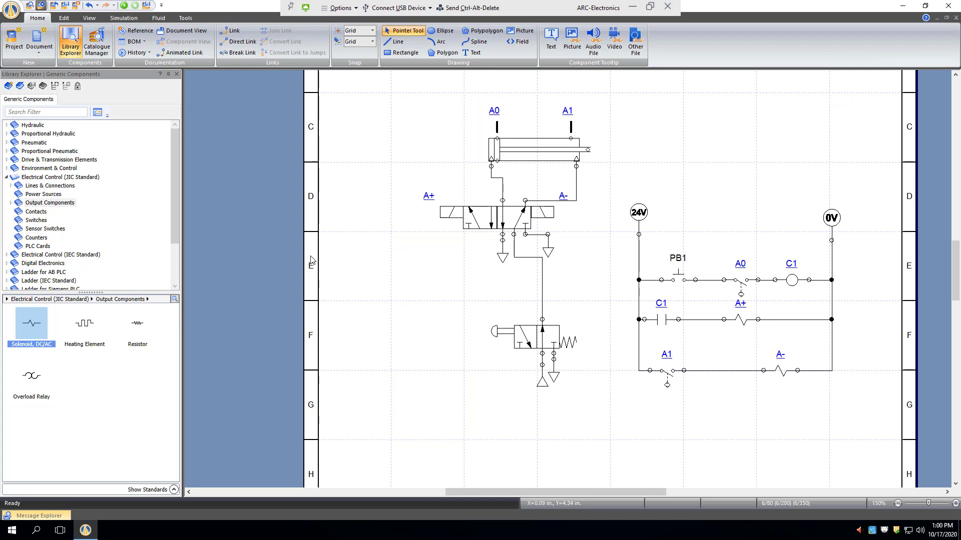
- Run the simulation, toggle the manual air supply valve off and on again, and actuate PB1 to test the cylinder cycle
left_click(124, 5)
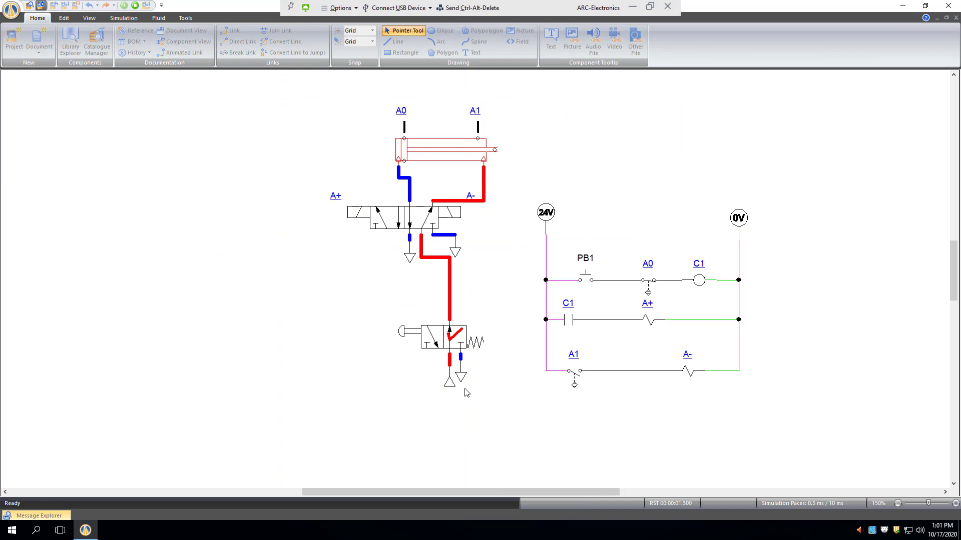
left_click(403, 334)
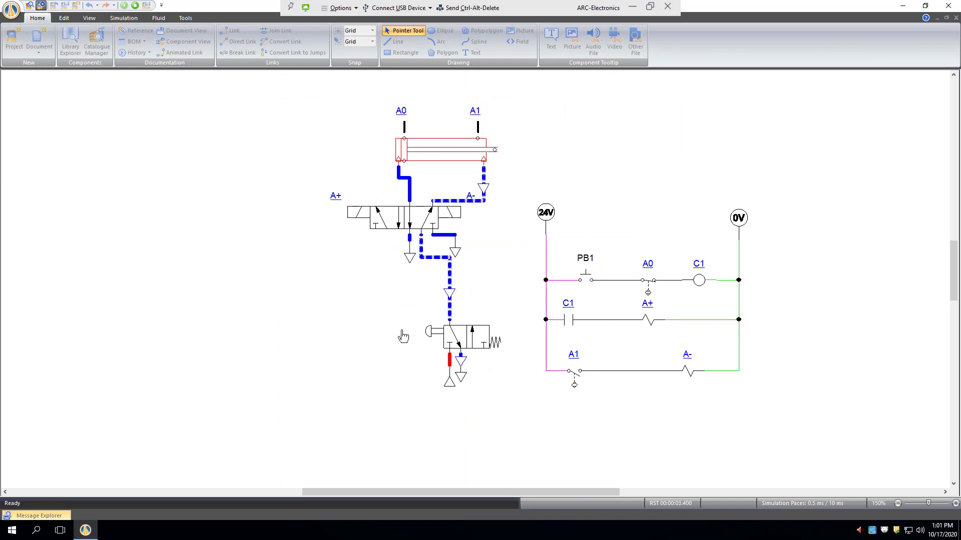
left_click(402, 336)
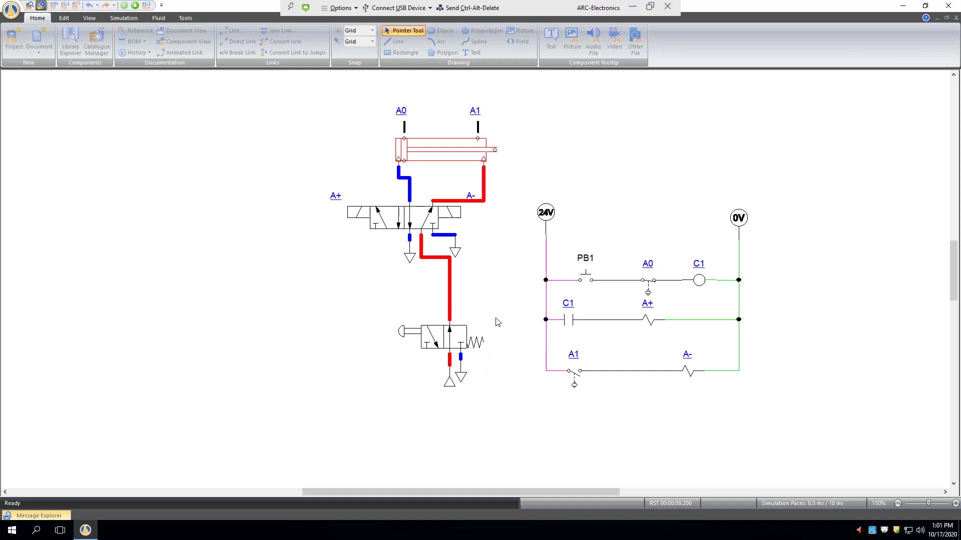
left_click(589, 280)
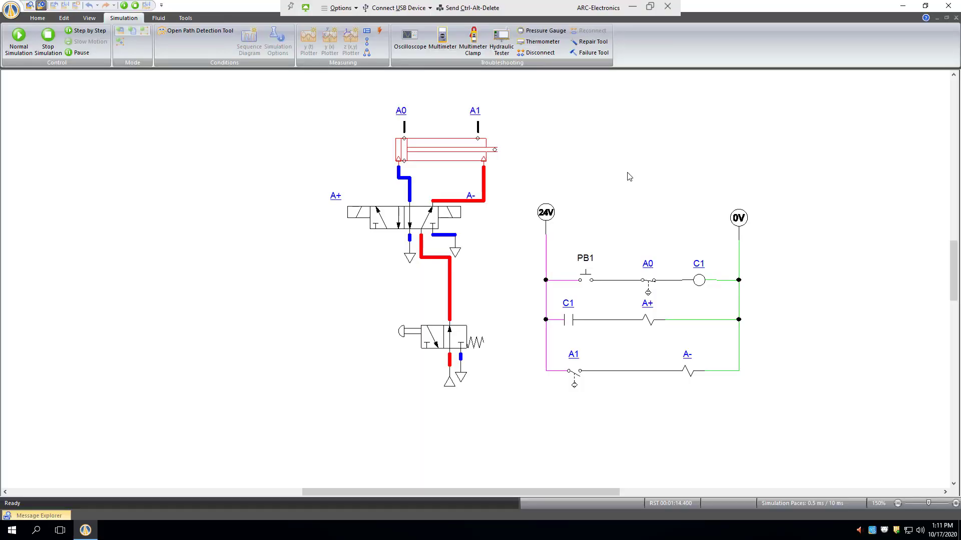
scroll(385, 88, "up", 1)
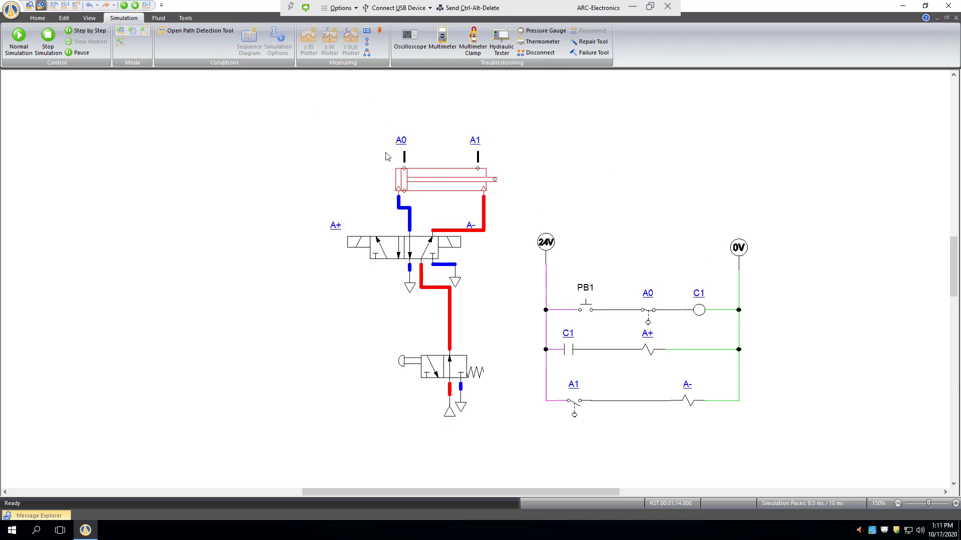